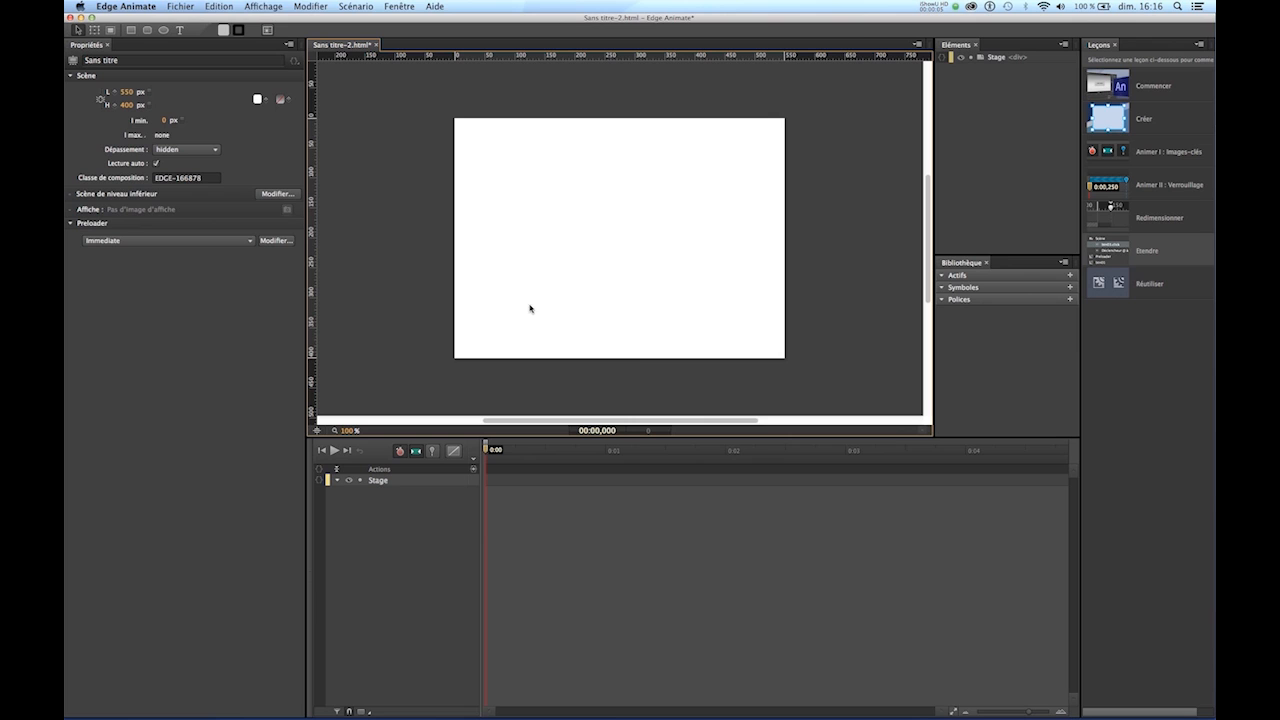
- Add a text box about 299 by 113 px in the upper middle of the stage, containing "mont exte"
{"action": "left_click", "coordinate": [180, 30]}
{"action": "left_click_drag", "start_coordinate": [508, 170], "coordinate": [688, 238]}
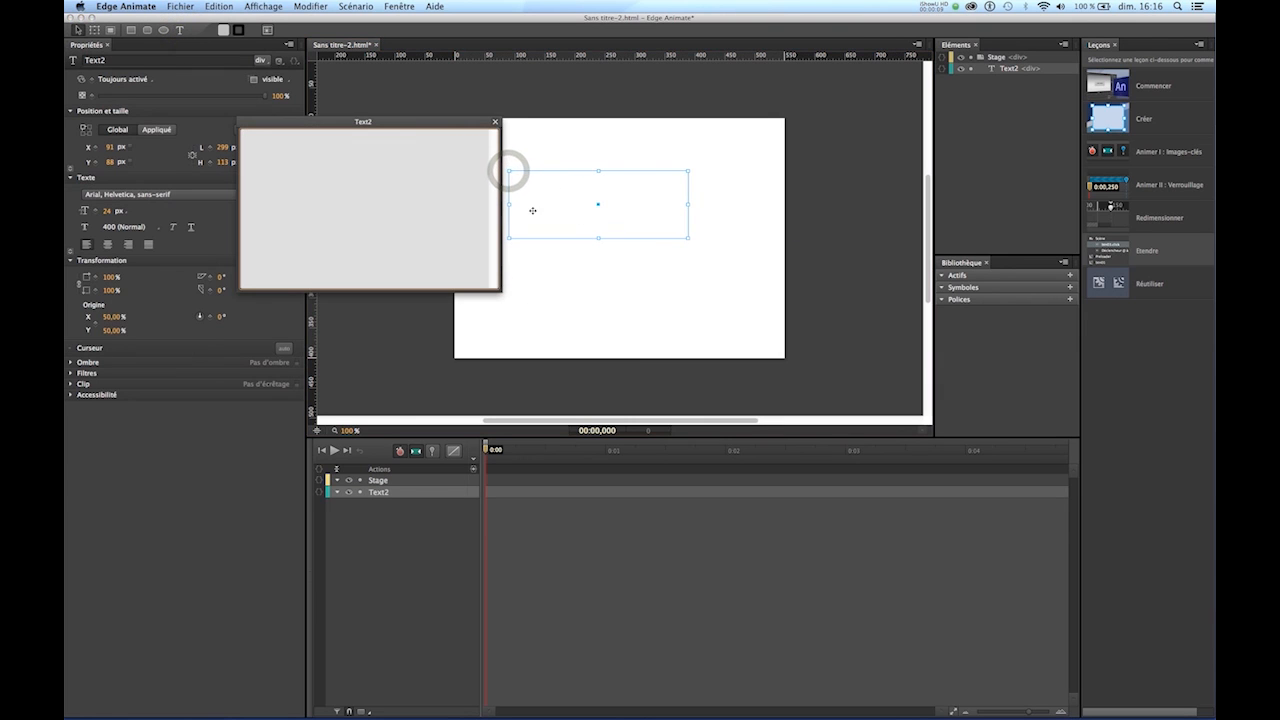
{"action": "type", "text": "montexte"}
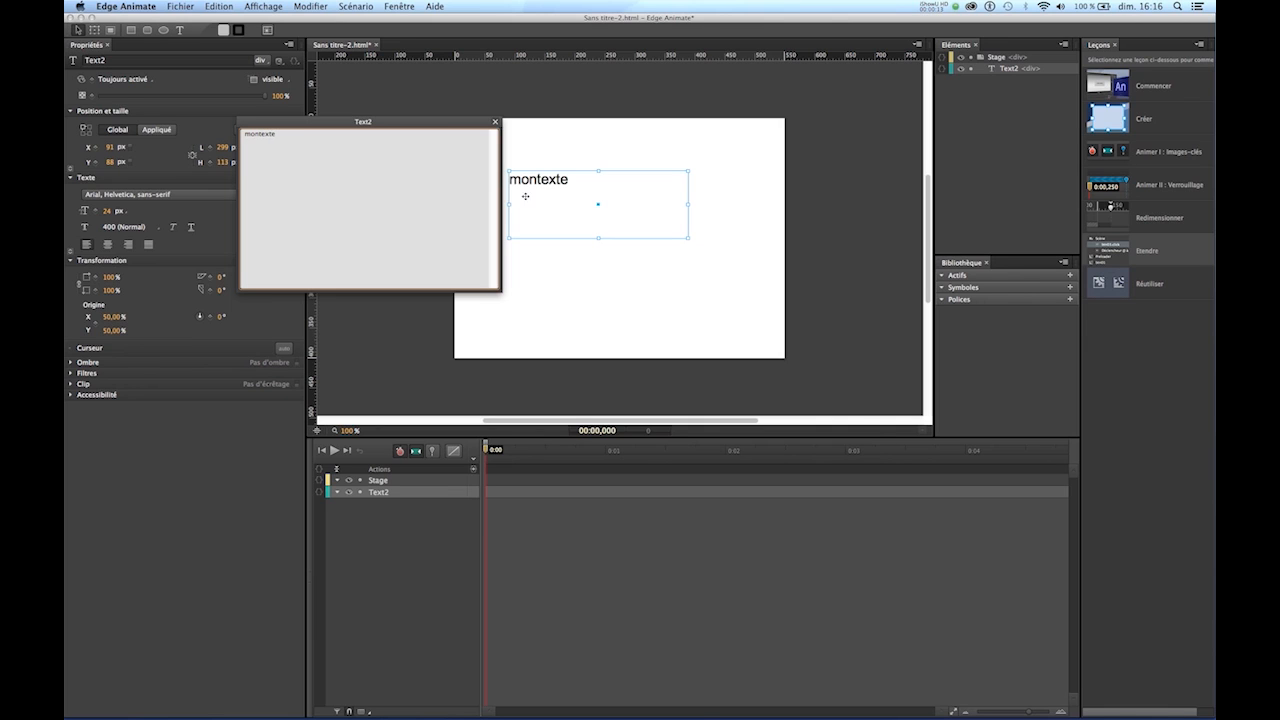
{"action": "left_click", "coordinate": [261, 135]}
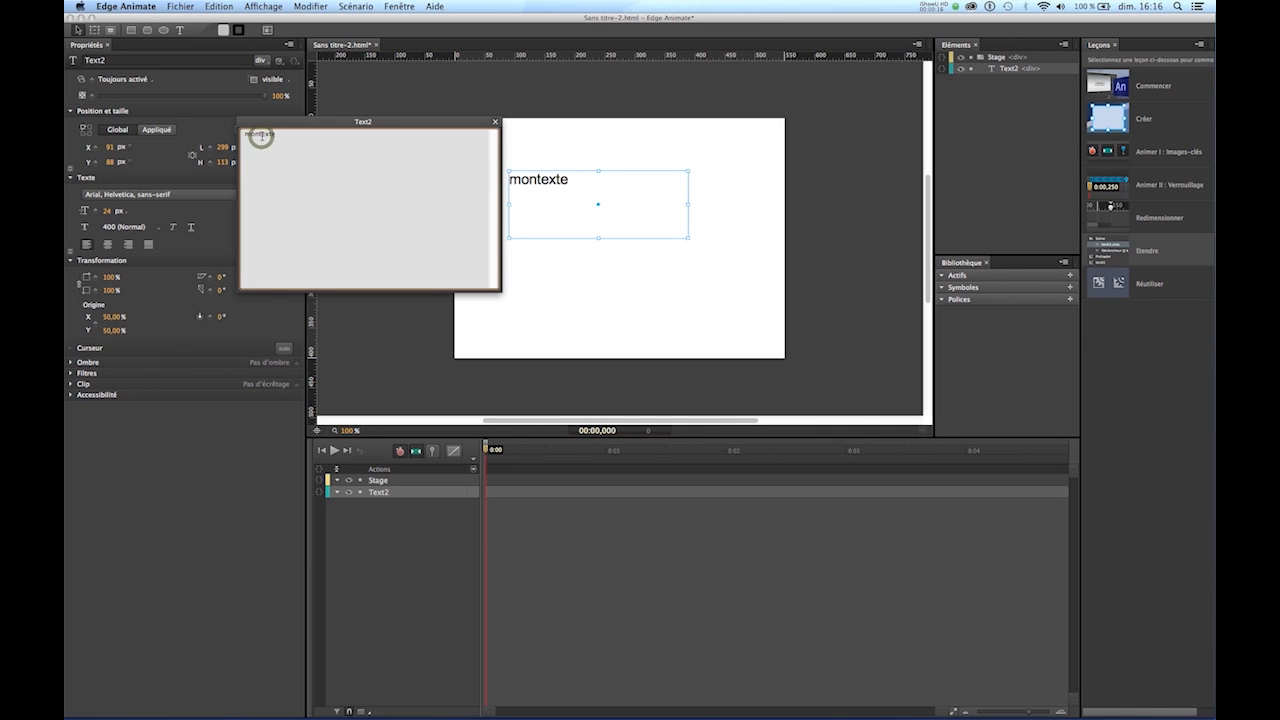
{"action": "left_click", "coordinate": [494, 122]}
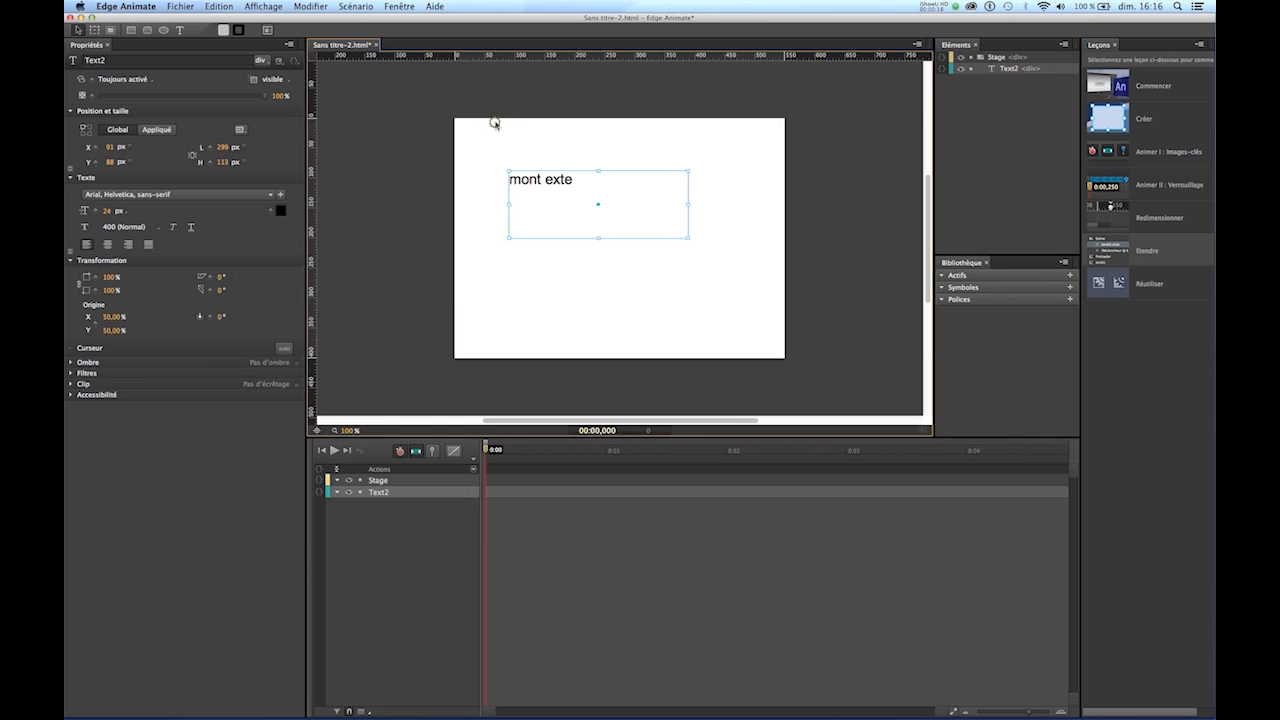
- Set the font size of the text element to 49 px
{"action": "double_click", "coordinate": [560, 179]}
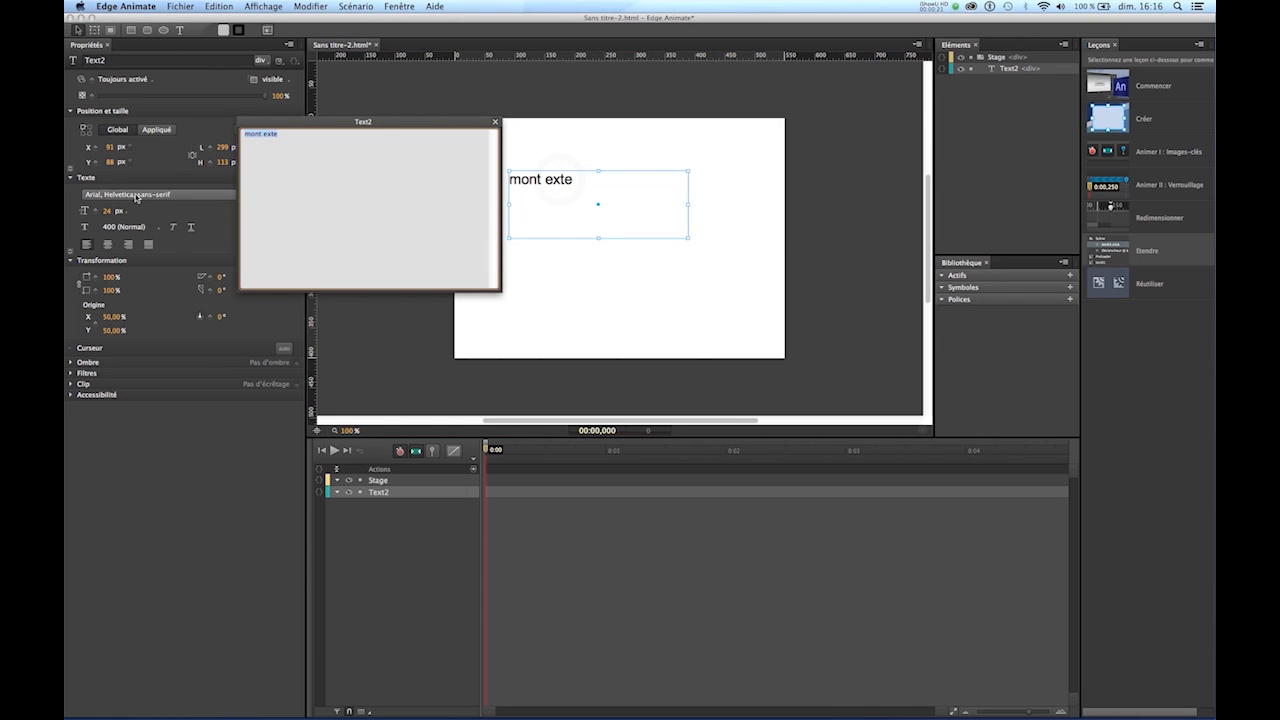
{"action": "left_click", "coordinate": [107, 212]}
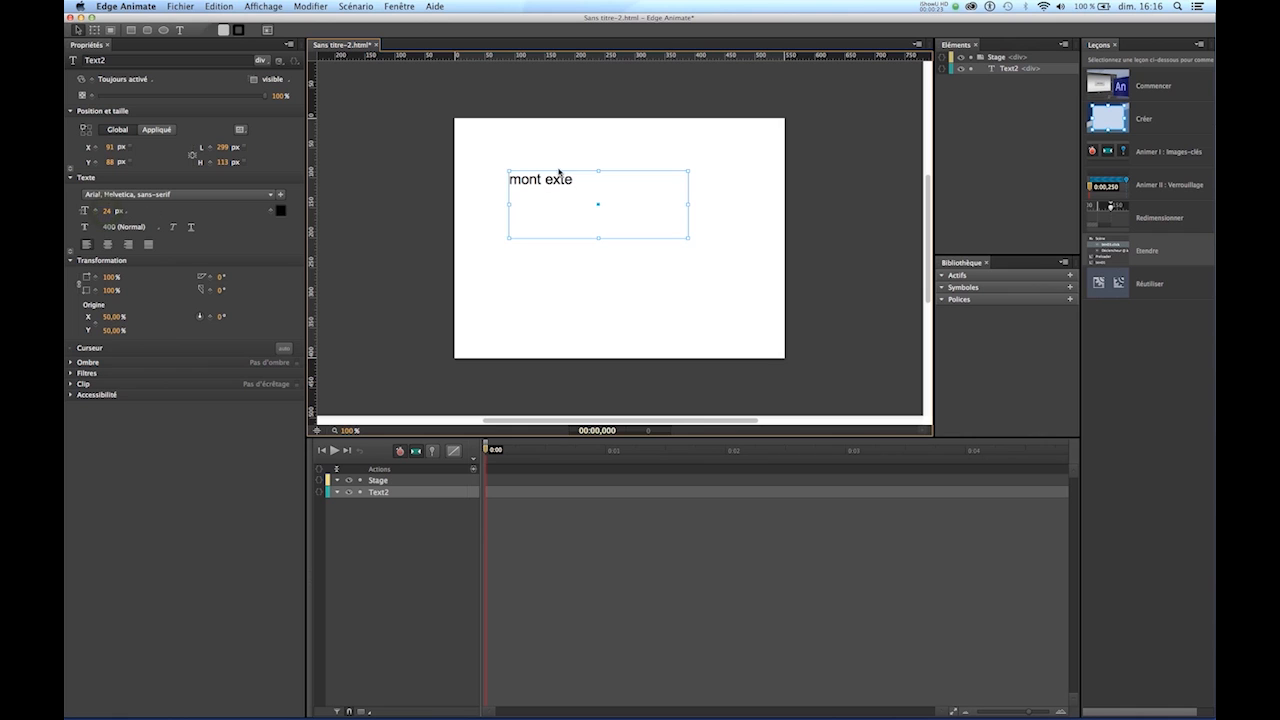
{"action": "left_click_drag", "start_coordinate": [105, 211], "coordinate": [124, 212]}
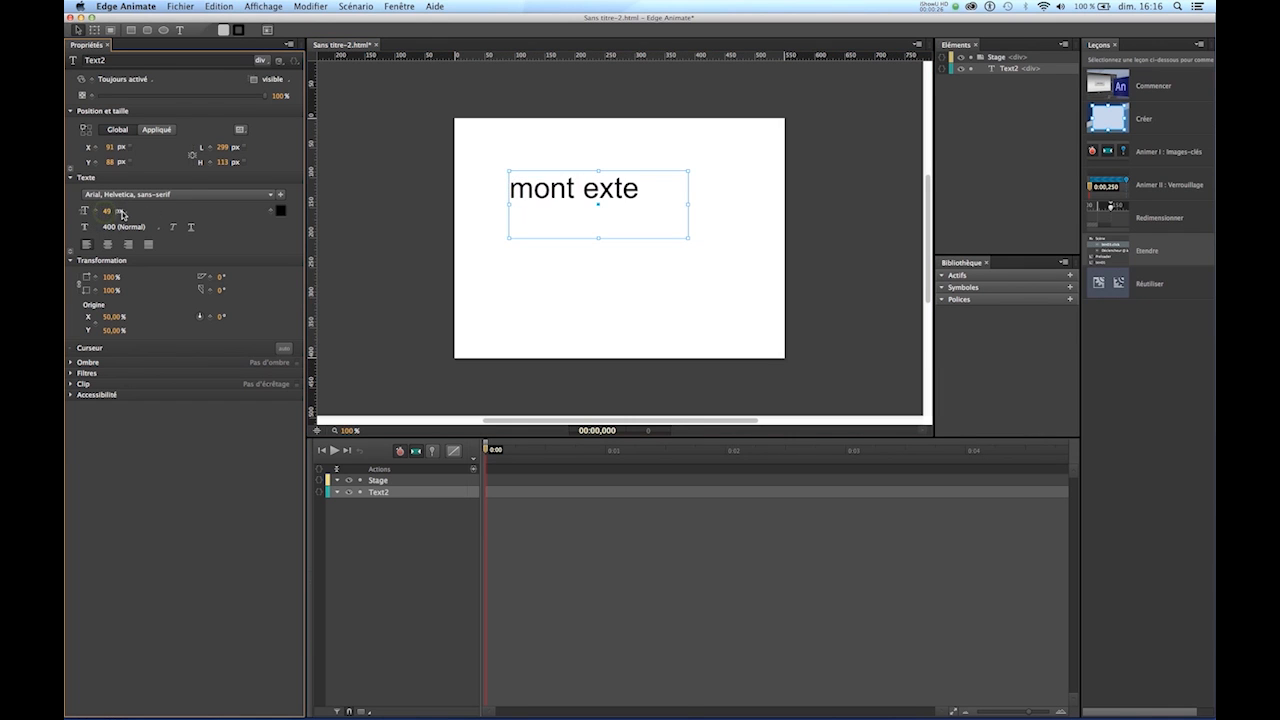
- Correct the wording of the text element to "mon texte"
{"action": "double_click", "coordinate": [591, 189]}
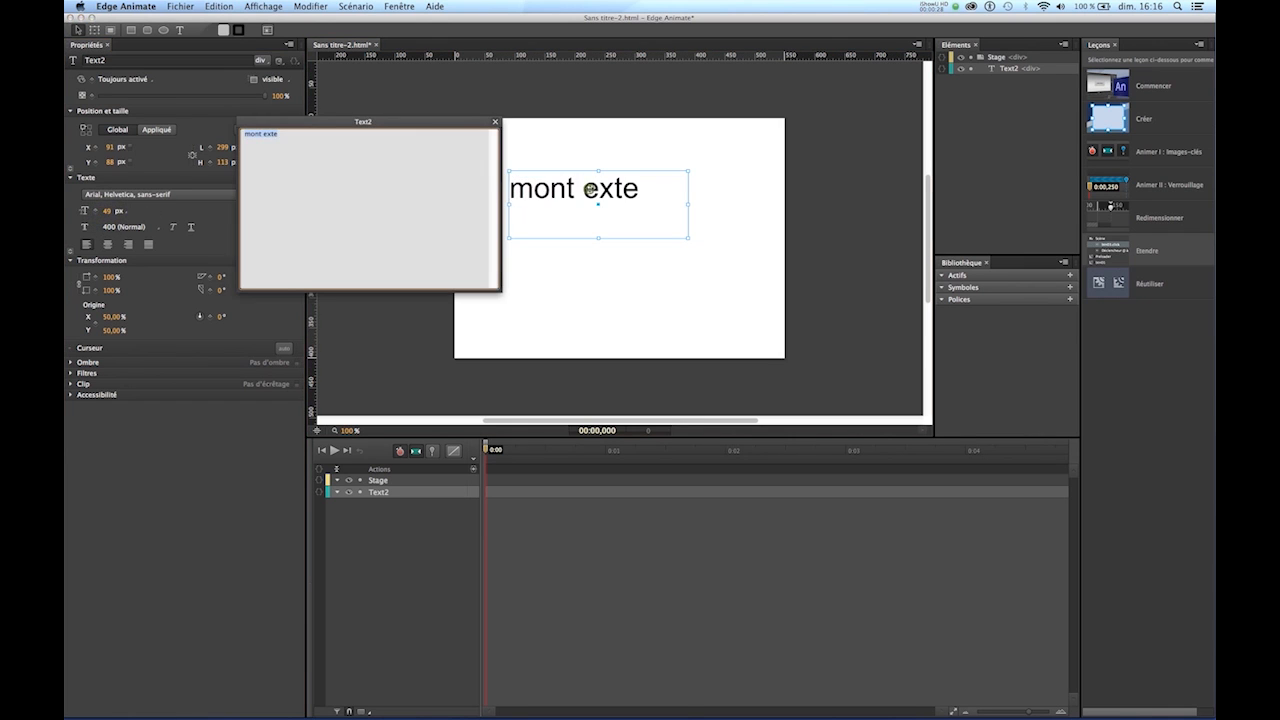
{"action": "left_click", "coordinate": [263, 134]}
{"action": "key", "text": "BackSpace"}
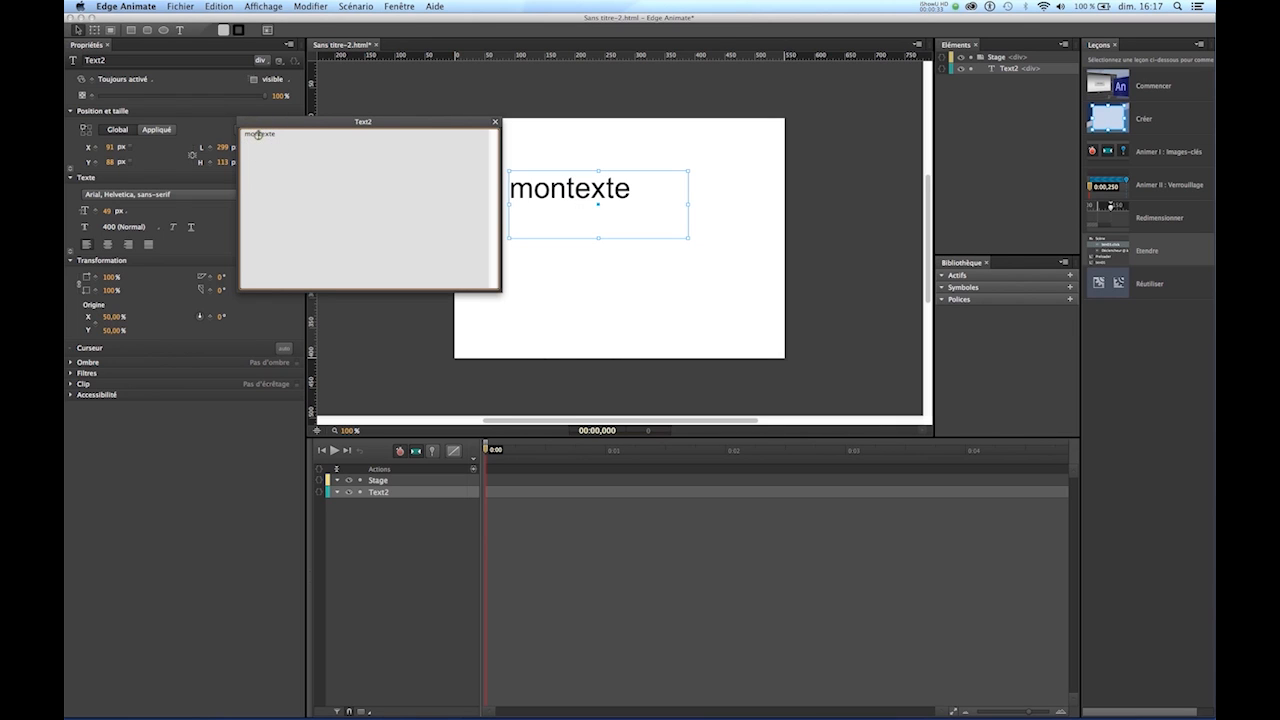
{"action": "left_click", "coordinate": [494, 122]}
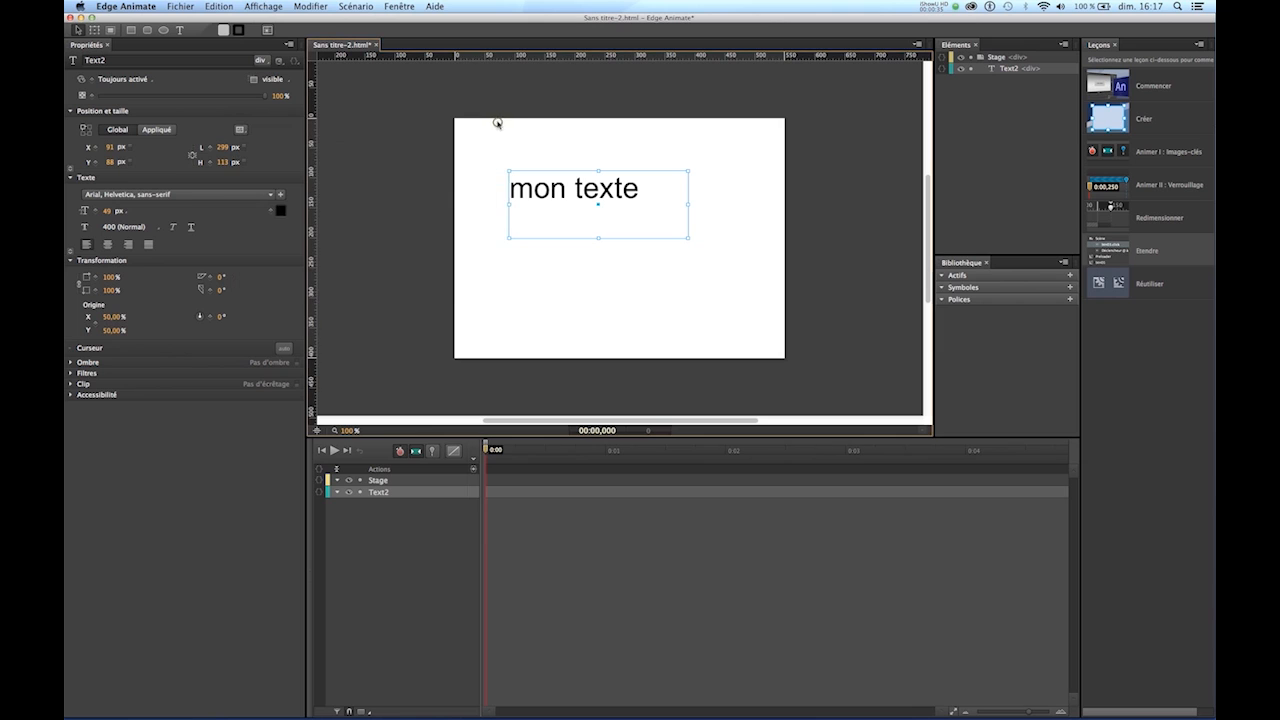
- Draw a rectangle about 81 by 55 px below the text and rename it "bouton"
{"action": "left_click", "coordinate": [131, 30]}
{"action": "left_click_drag", "start_coordinate": [575, 264], "coordinate": [626, 297]}
{"action": "left_click", "coordinate": [598, 281]}
{"action": "double_click", "coordinate": [381, 495]}
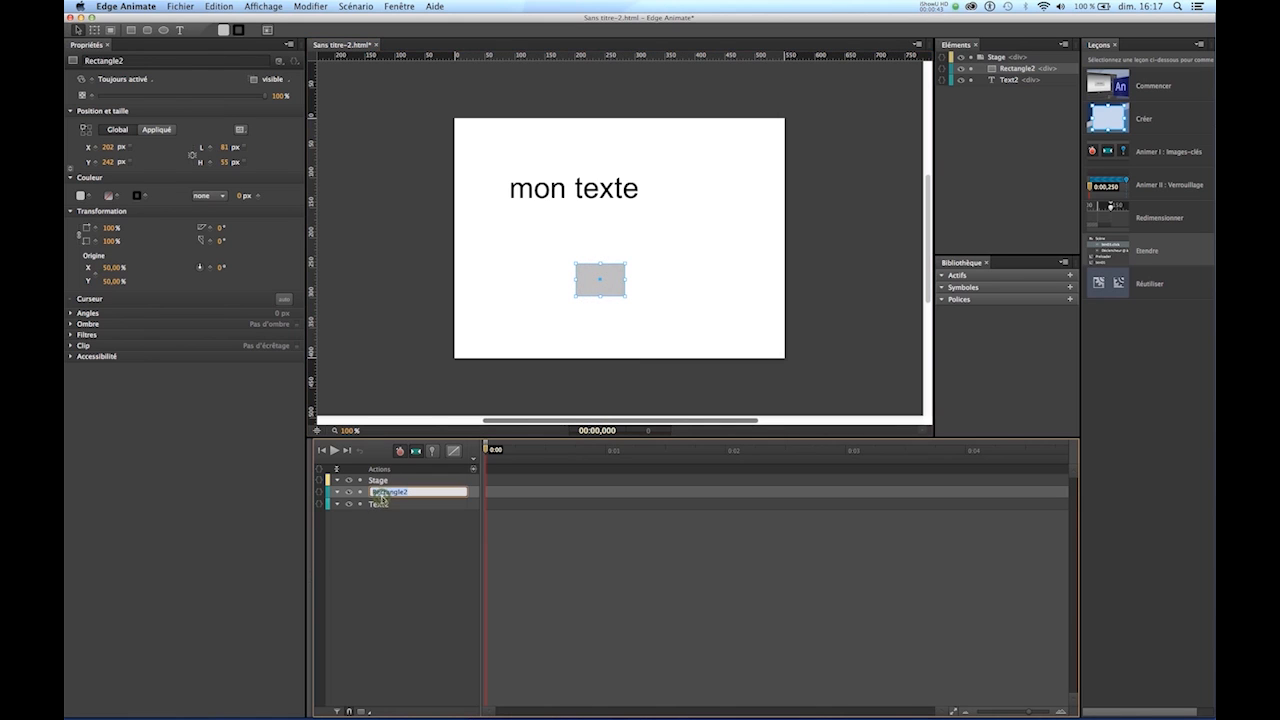
{"action": "type", "text": "bouton"}
{"action": "left_click", "coordinate": [399, 522]}
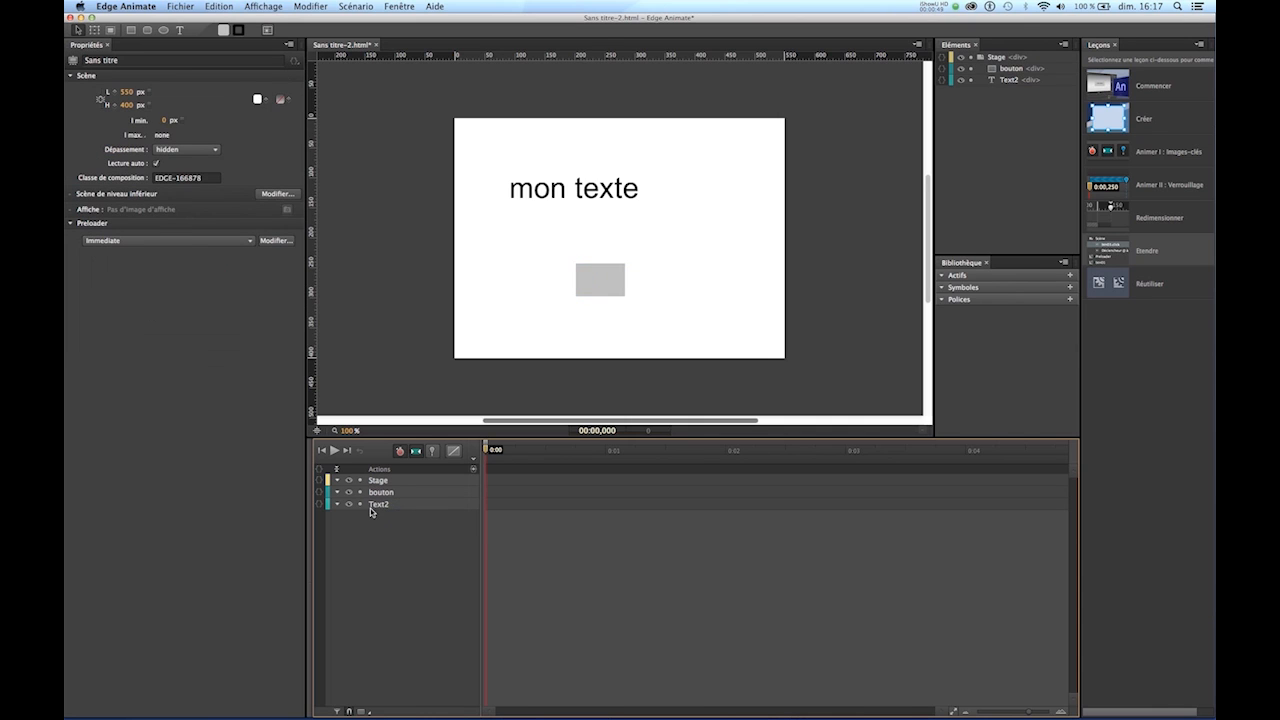
- Rename the text element as "letexte"
{"action": "left_click", "coordinate": [376, 506]}
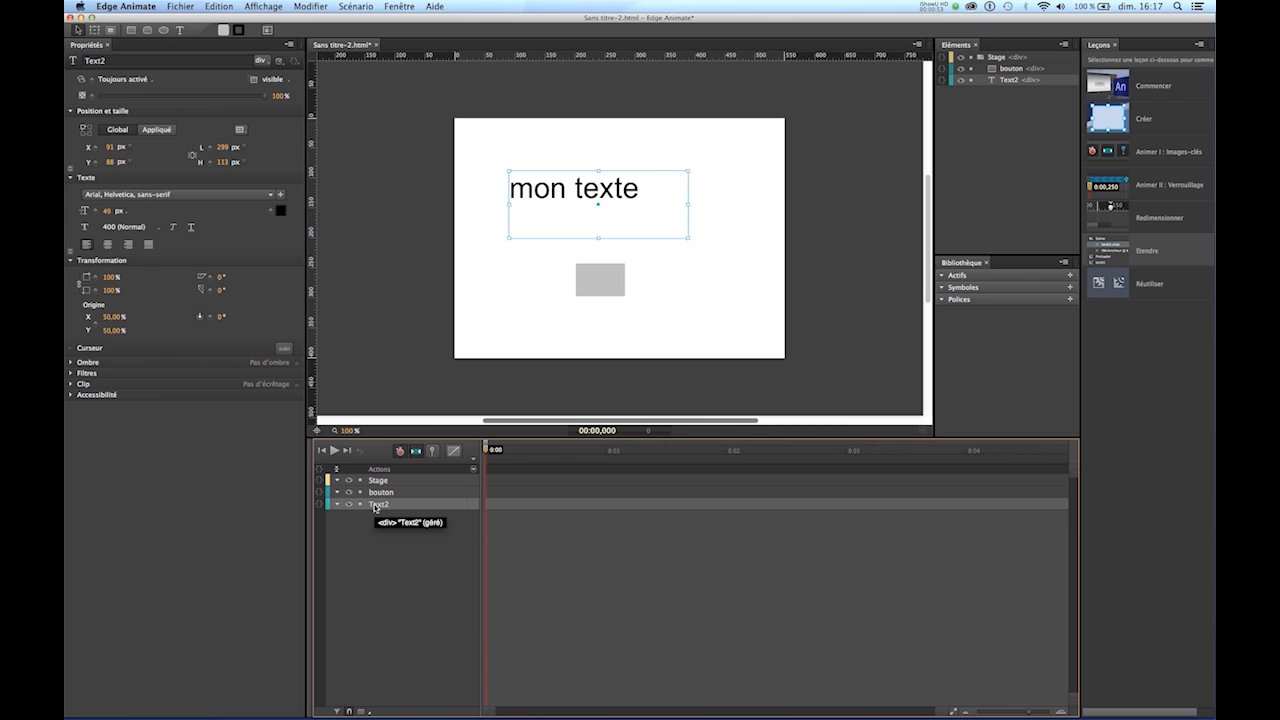
{"action": "double_click", "coordinate": [376, 505]}
{"action": "type", "text": "te"}
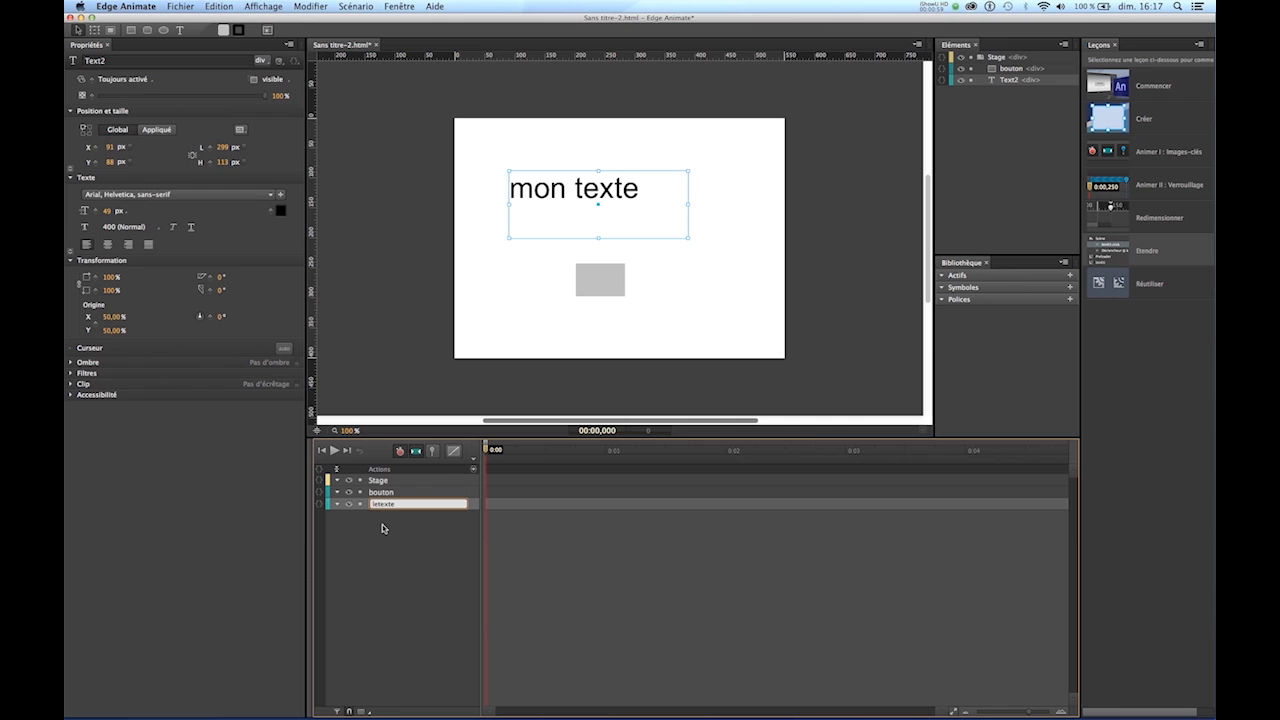
{"action": "left_click", "coordinate": [382, 527]}
{"action": "left_click", "coordinate": [385, 493]}
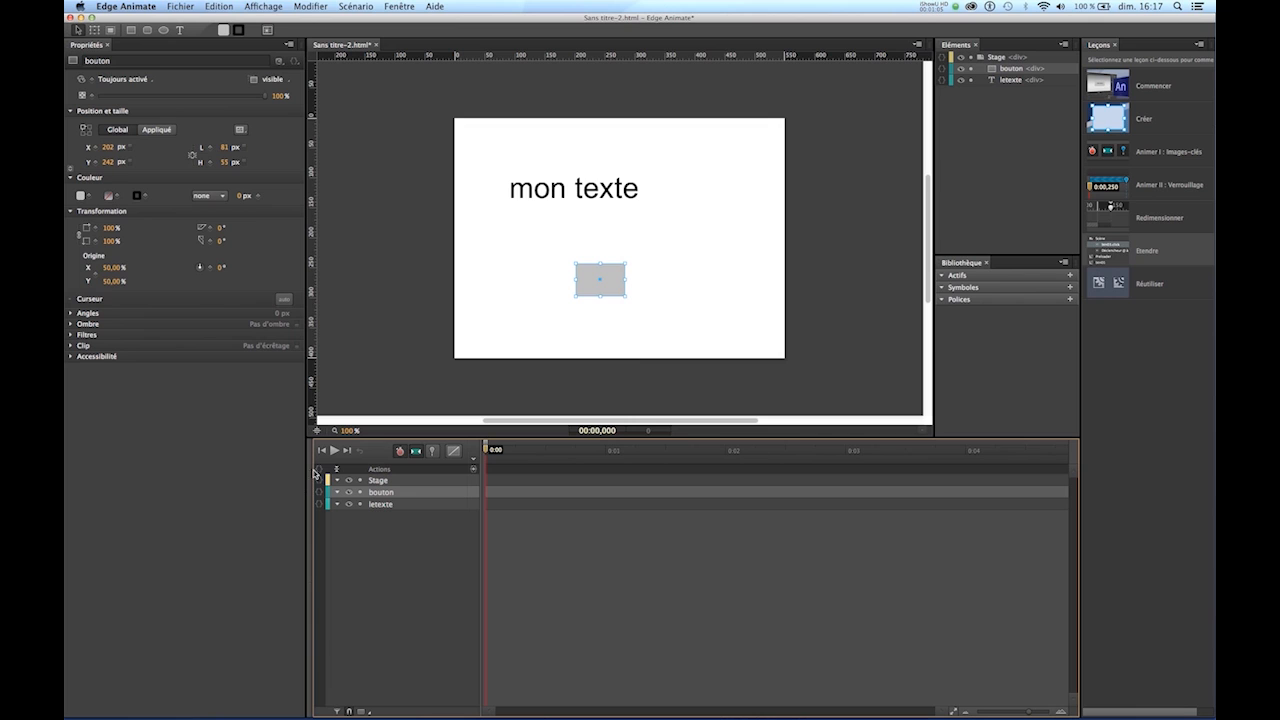
{"action": "left_click", "coordinate": [398, 6]}
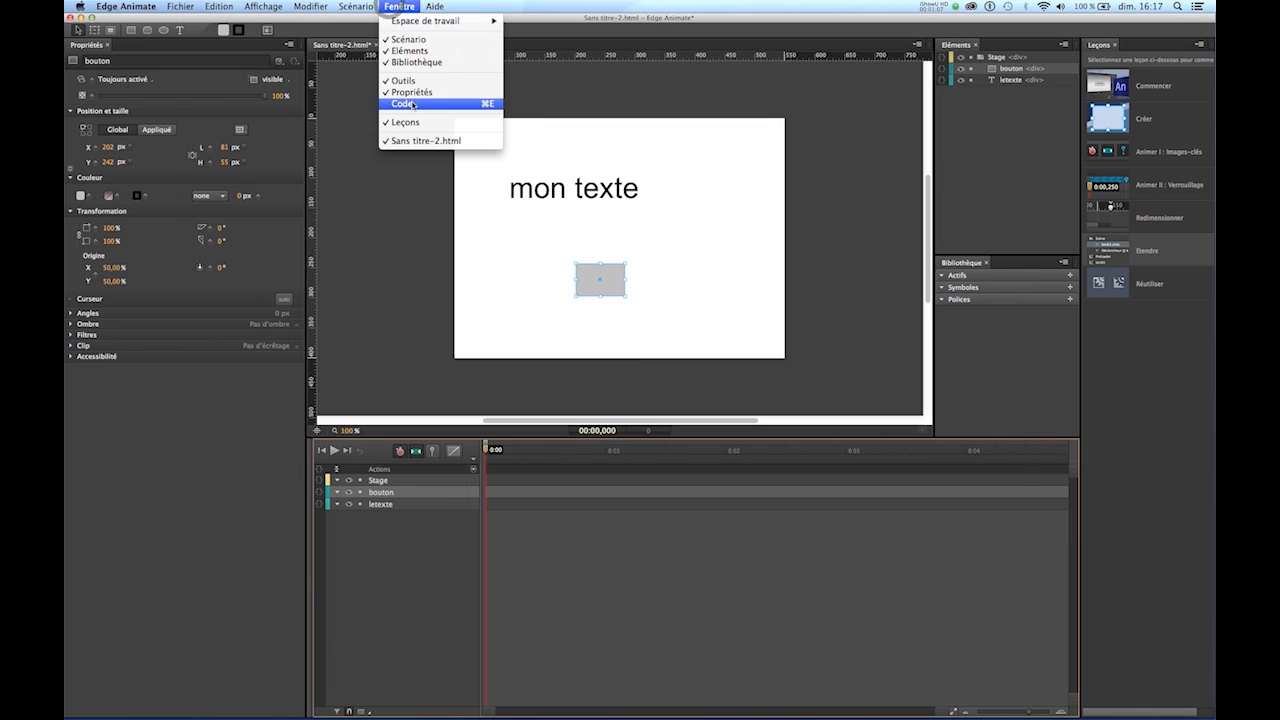
{"action": "left_click", "coordinate": [410, 103]}
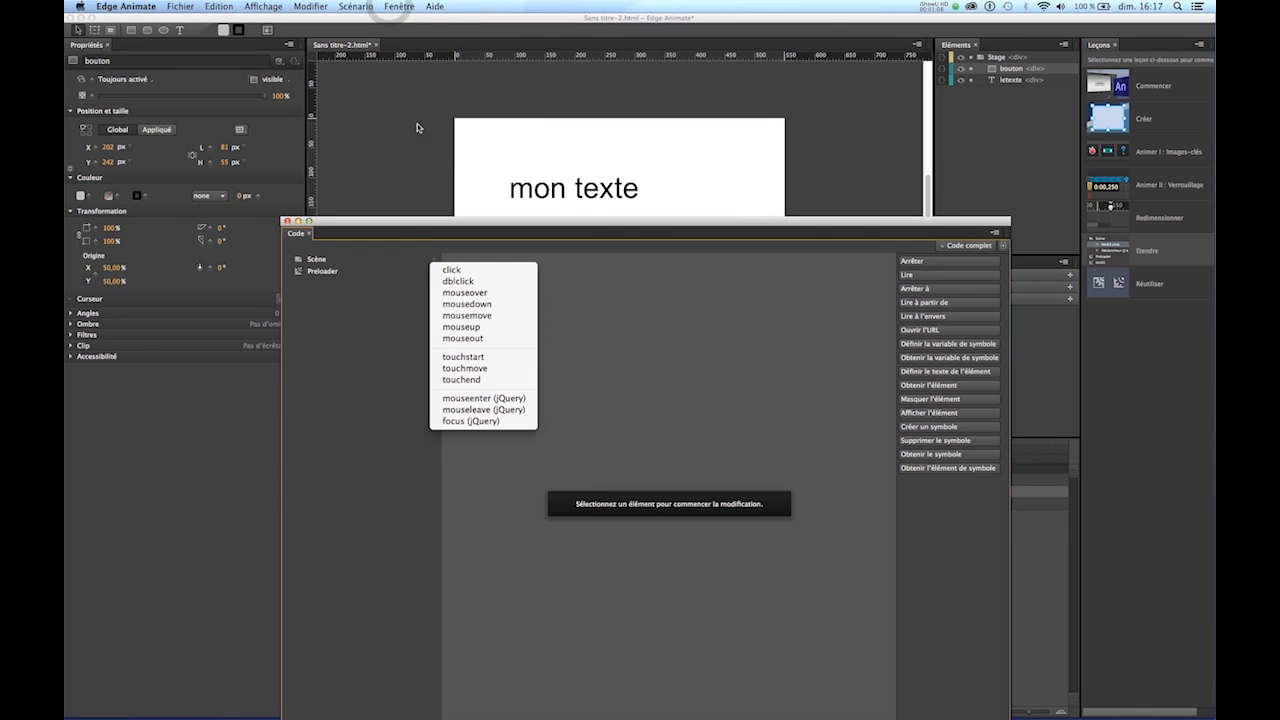
{"action": "left_click", "coordinate": [410, 230]}
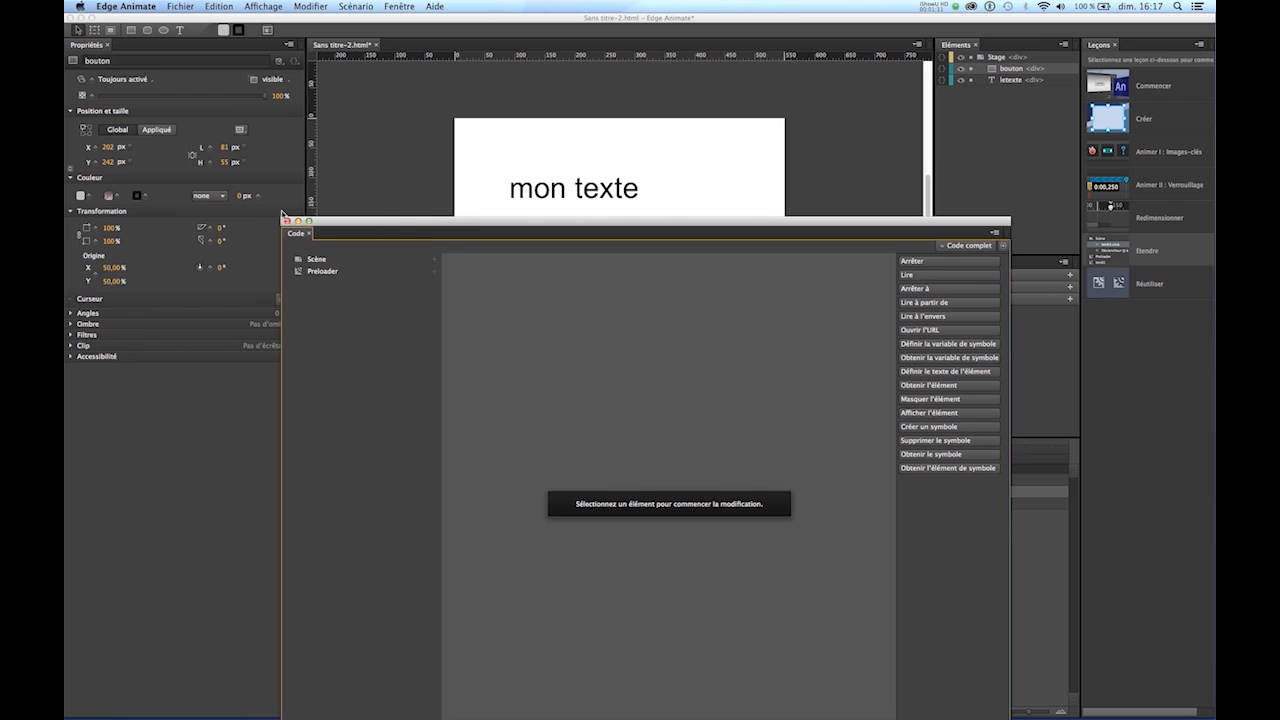
{"action": "left_click", "coordinate": [287, 221]}
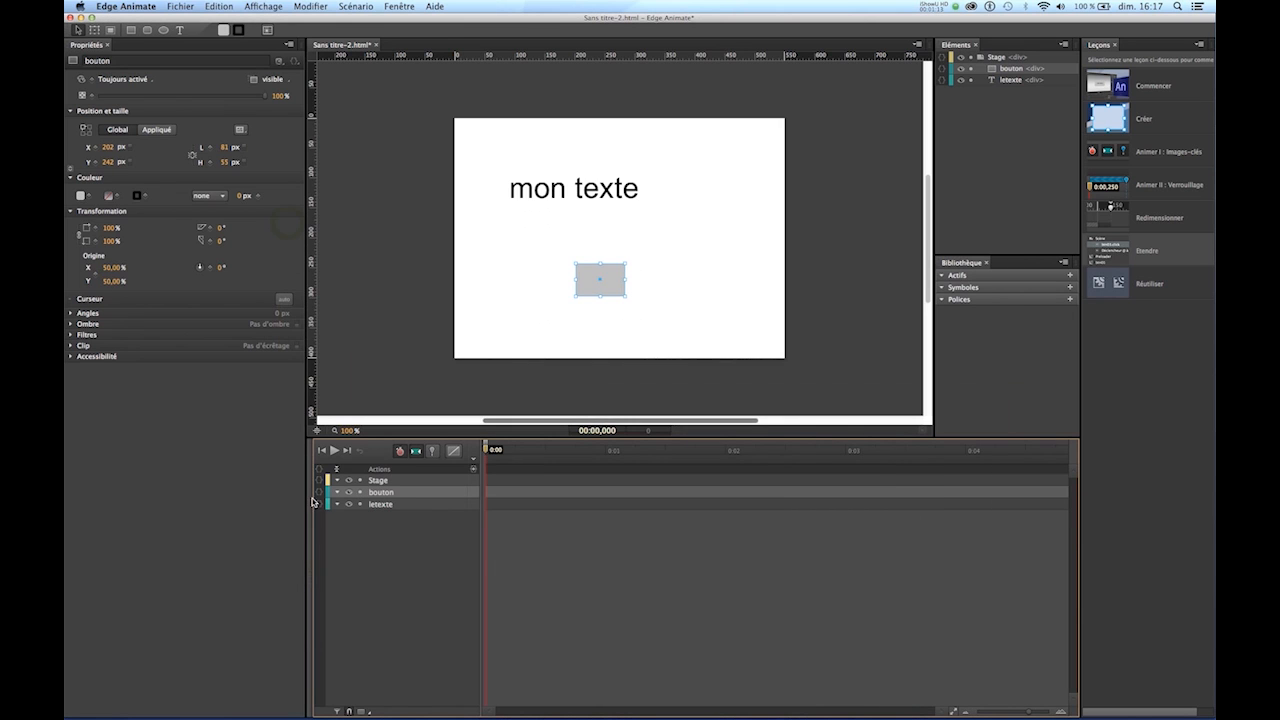
- Add a click event to the bouton element's actions and move the code editor clear of the text
{"action": "left_click", "coordinate": [319, 495]}
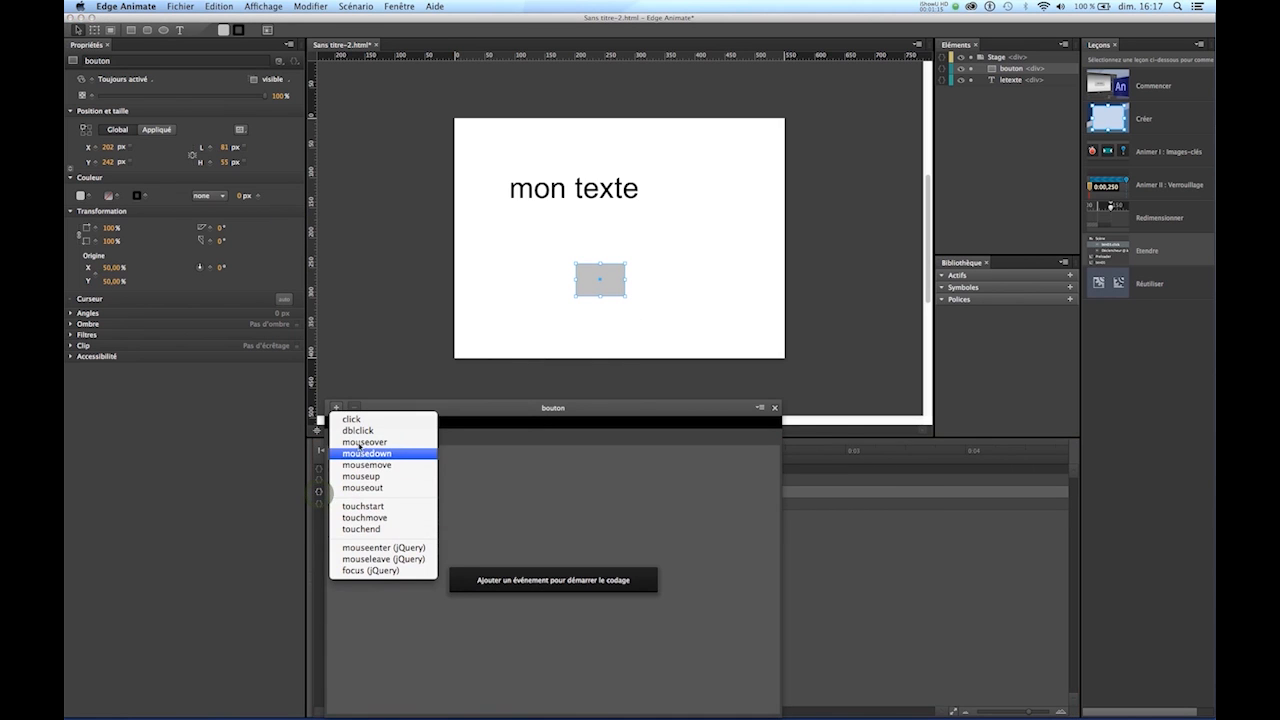
{"action": "left_click", "coordinate": [354, 420]}
{"action": "left_click_drag", "start_coordinate": [503, 417], "coordinate": [679, 292]}
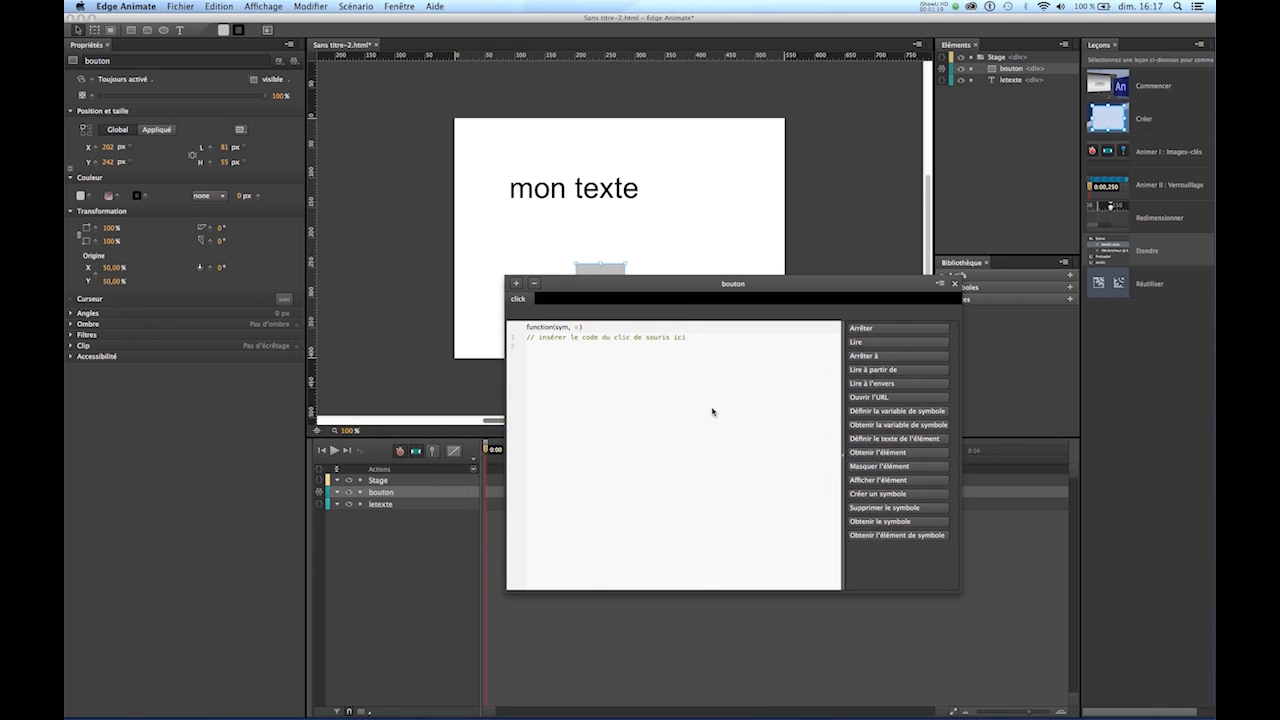
- Insert the set-element-text snippet in bouton's click event, targeting "letexte" with the text "tu as clique"
{"action": "left_click", "coordinate": [880, 439]}
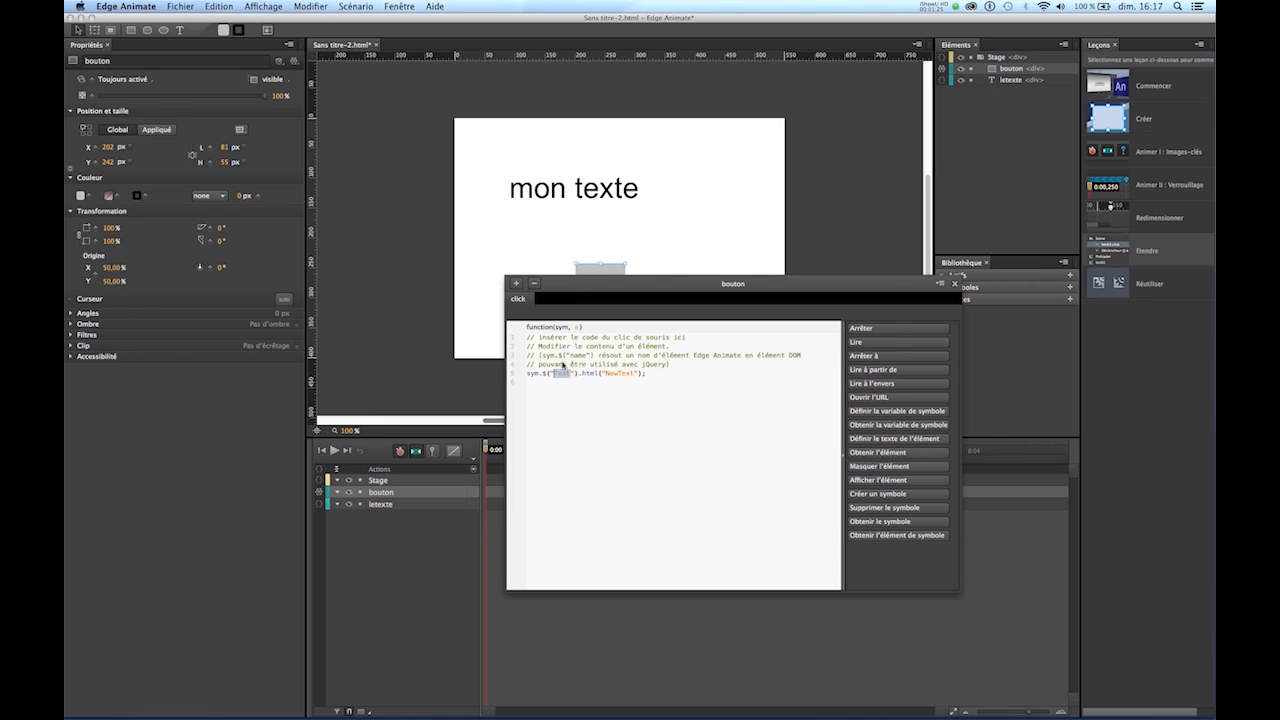
{"action": "left_click", "coordinate": [570, 376]}
{"action": "double_click", "coordinate": [570, 376]}
{"action": "type", "text": "letexte"}
{"action": "double_click", "coordinate": [640, 377]}
{"action": "type", "text": "tu as cliqu"}
{"action": "left_click", "coordinate": [956, 287]}
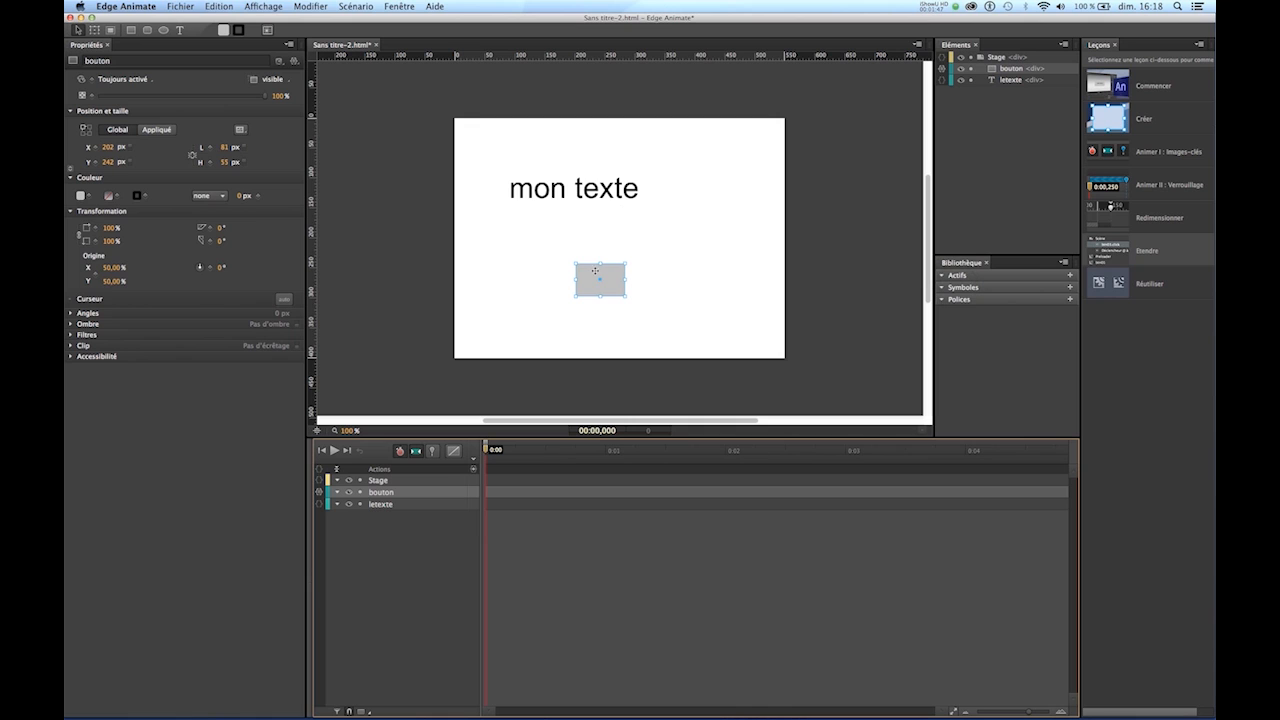
- Preview the composition in Safari, test the grey rectangle's click action, and close the preview
{"action": "key", "text": "super+Return"}
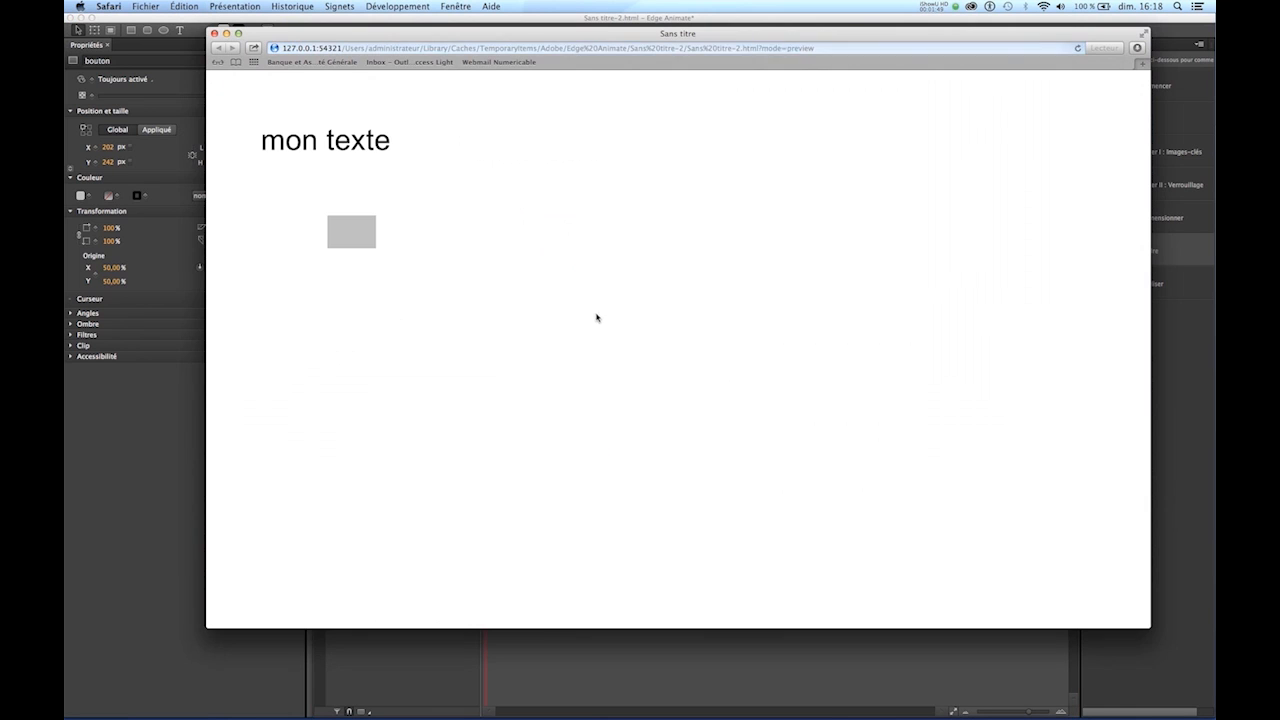
{"action": "left_click", "coordinate": [365, 235]}
{"action": "left_click", "coordinate": [365, 235]}
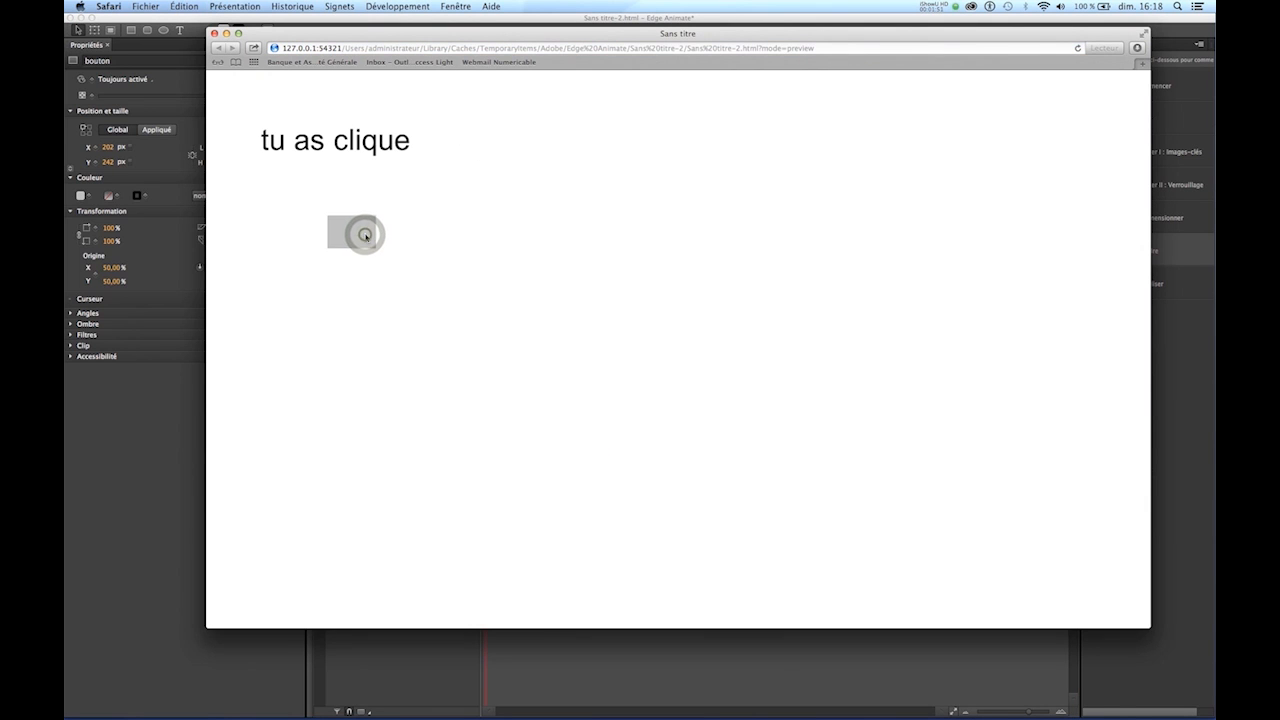
{"action": "left_click", "coordinate": [213, 33]}
- Move the bouton rectangle closer to the text, to about X 153 px and Y 194 px
{"action": "left_click", "coordinate": [590, 326]}
{"action": "left_click_drag", "start_coordinate": [611, 292], "coordinate": [582, 251]}
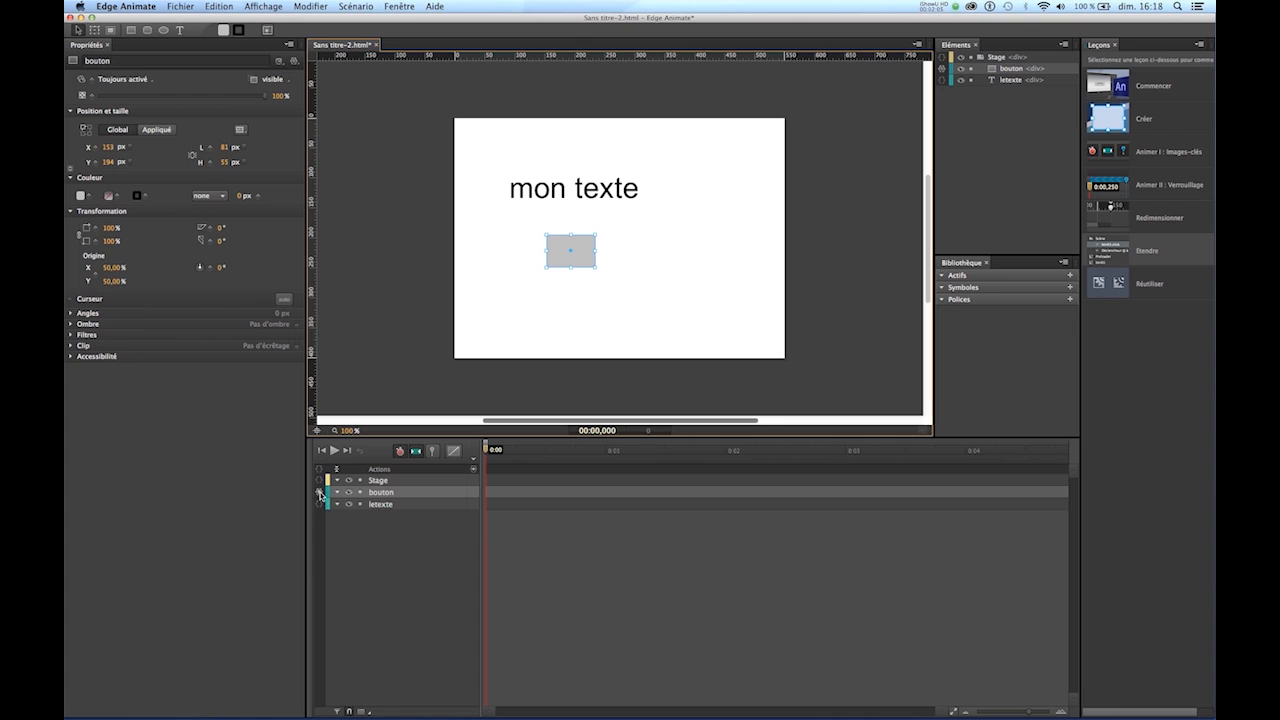
- Add a mouseover event to the bouton element's actions, checking its existing click code for reference
{"action": "left_click", "coordinate": [320, 493]}
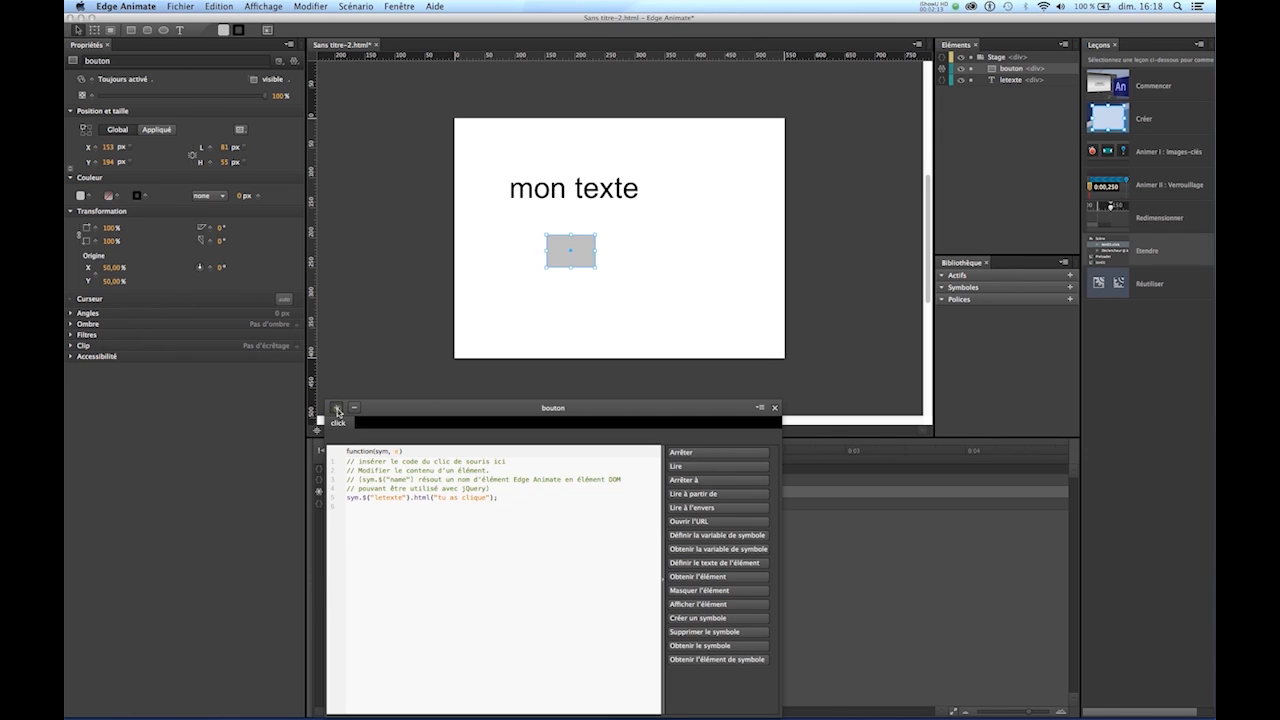
{"action": "left_click", "coordinate": [337, 409]}
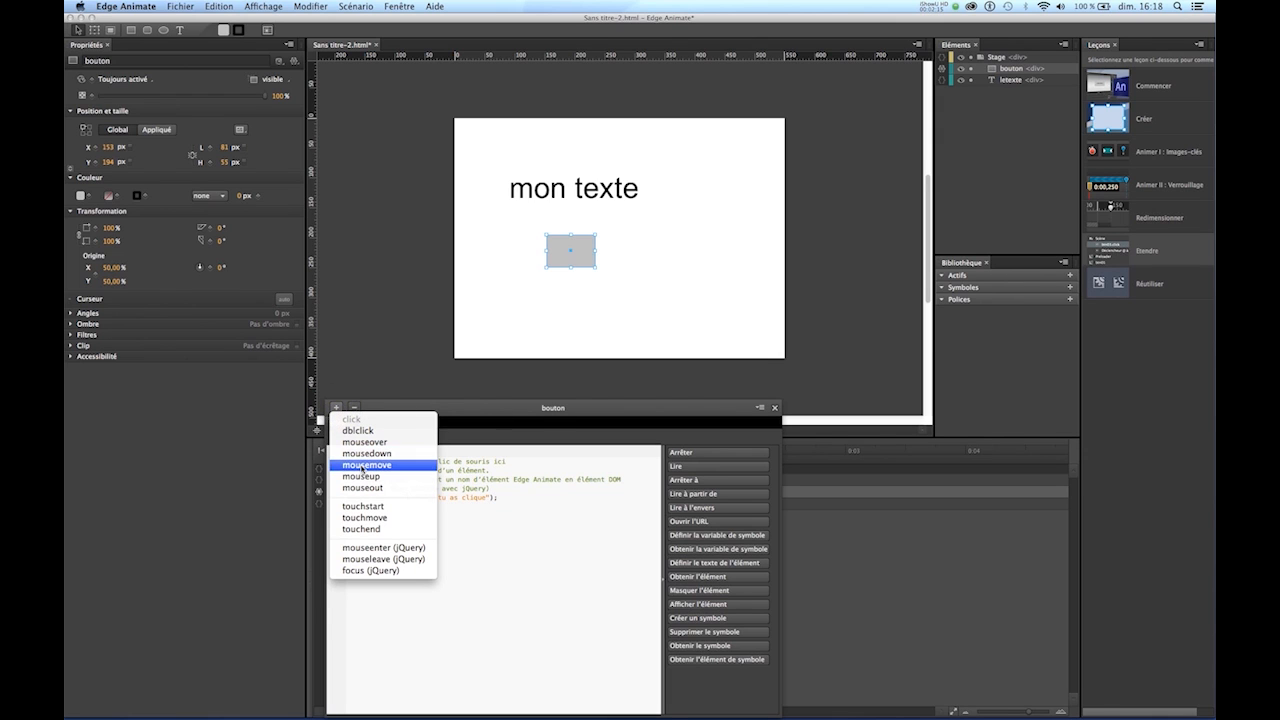
{"action": "left_click", "coordinate": [364, 442]}
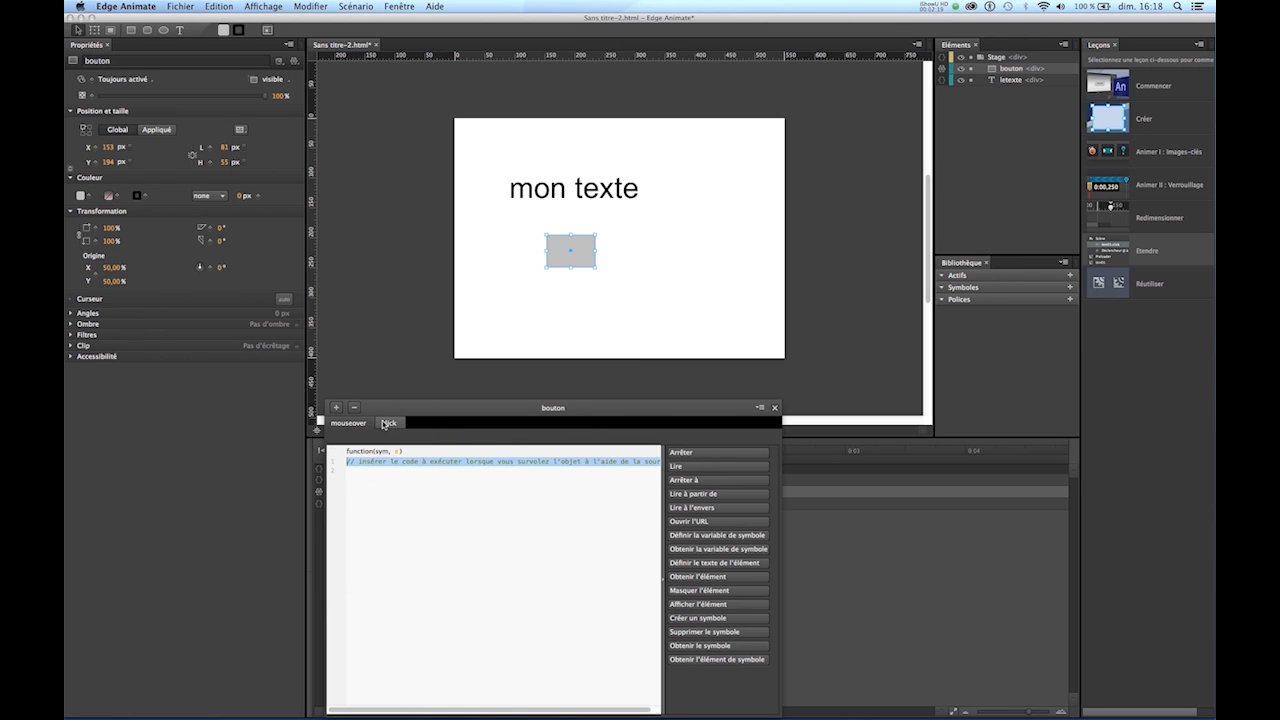
{"action": "left_click", "coordinate": [389, 423]}
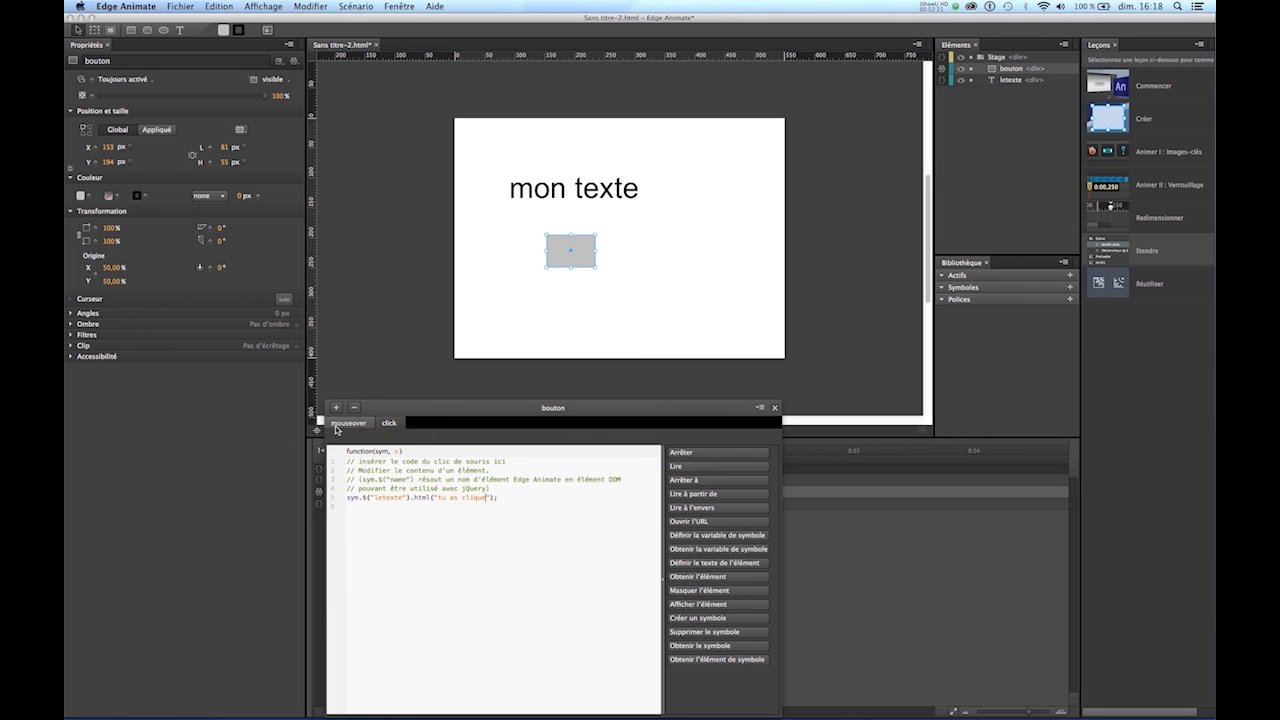
{"action": "left_click", "coordinate": [337, 425]}
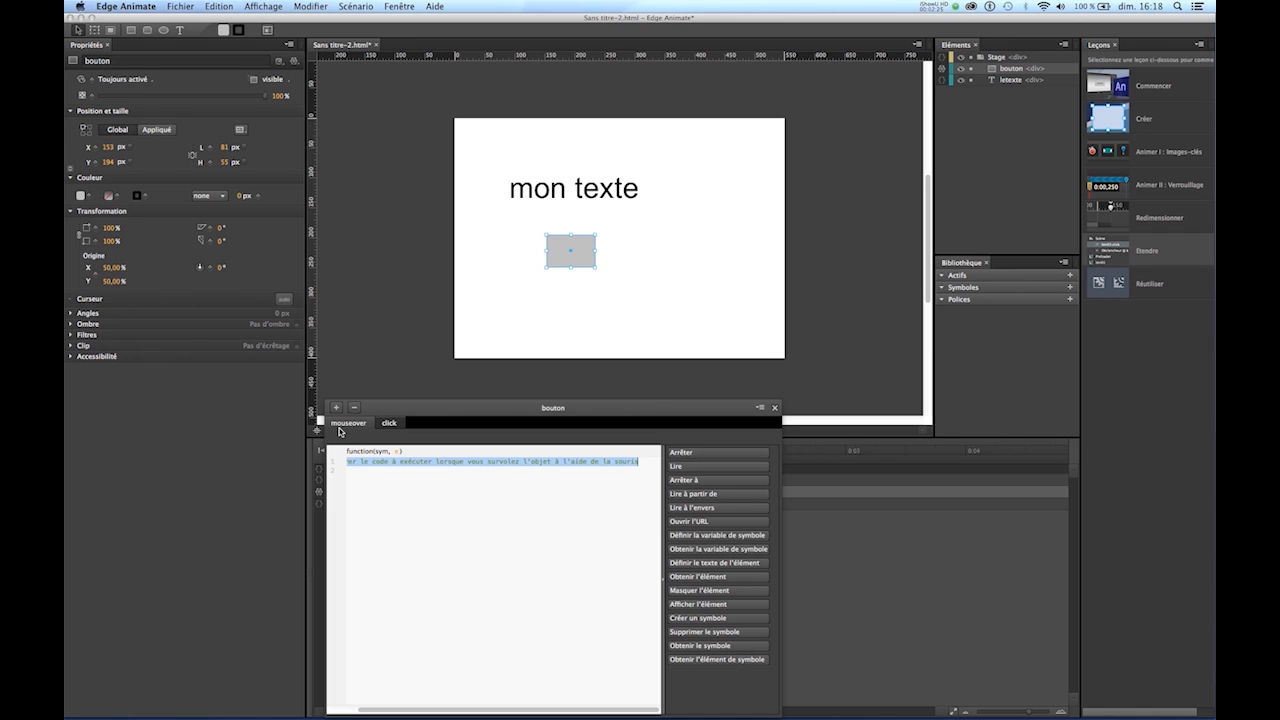
- Insert the set-element-text snippet in bouton's mouseover event, targeting "letexte" with the text "je survole"
{"action": "left_click", "coordinate": [697, 565]}
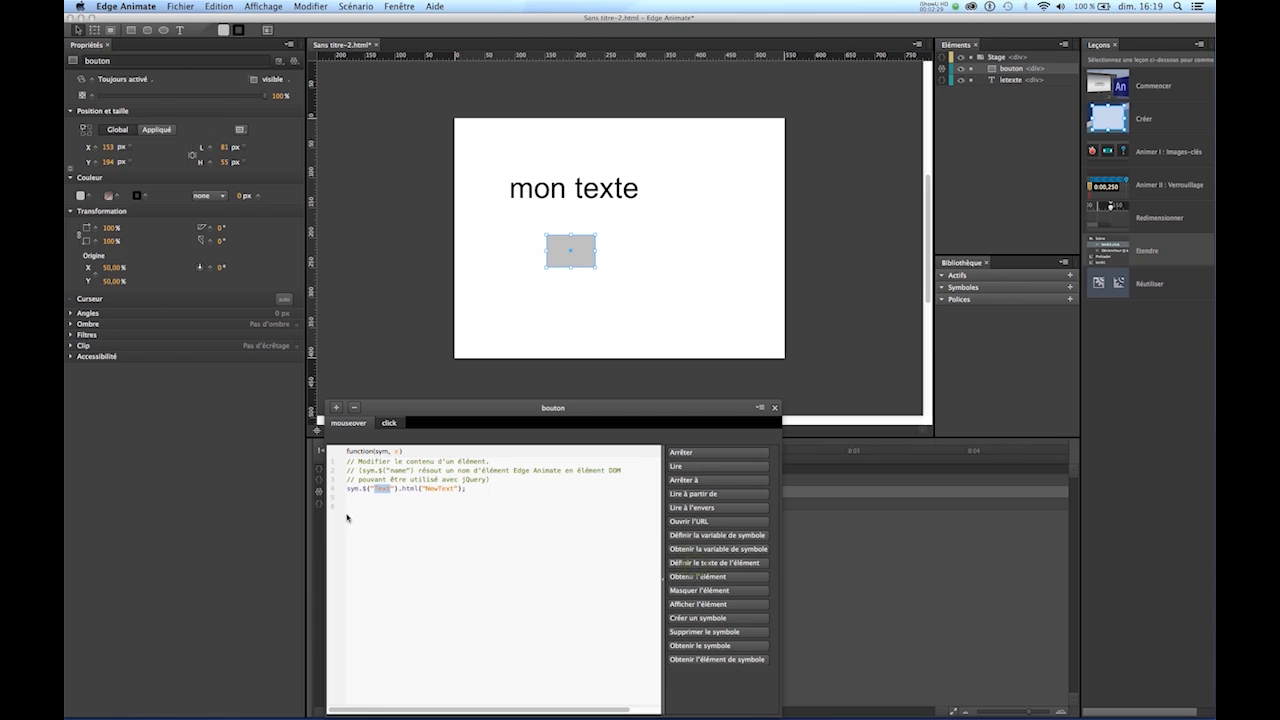
{"action": "left_click", "coordinate": [391, 489]}
{"action": "double_click", "coordinate": [384, 489]}
{"action": "type", "text": "letexte"}
{"action": "left_click_drag", "start_coordinate": [466, 490], "coordinate": [444, 493]}
{"action": "type", "text": "je survol"}
- Preview the composition in Safari and test both the mouseover and click actions of the grey rectangle
{"action": "key", "text": "super+Return"}
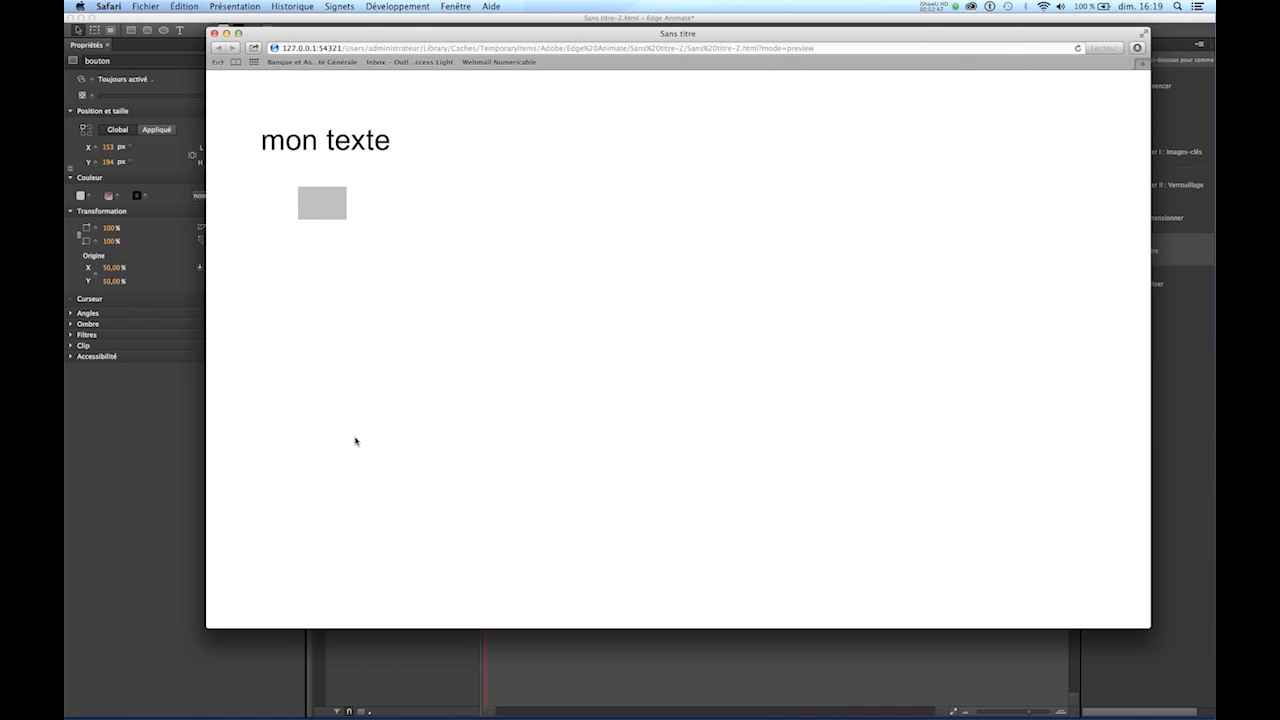
{"action": "mouse_move", "coordinate": [332, 214]}
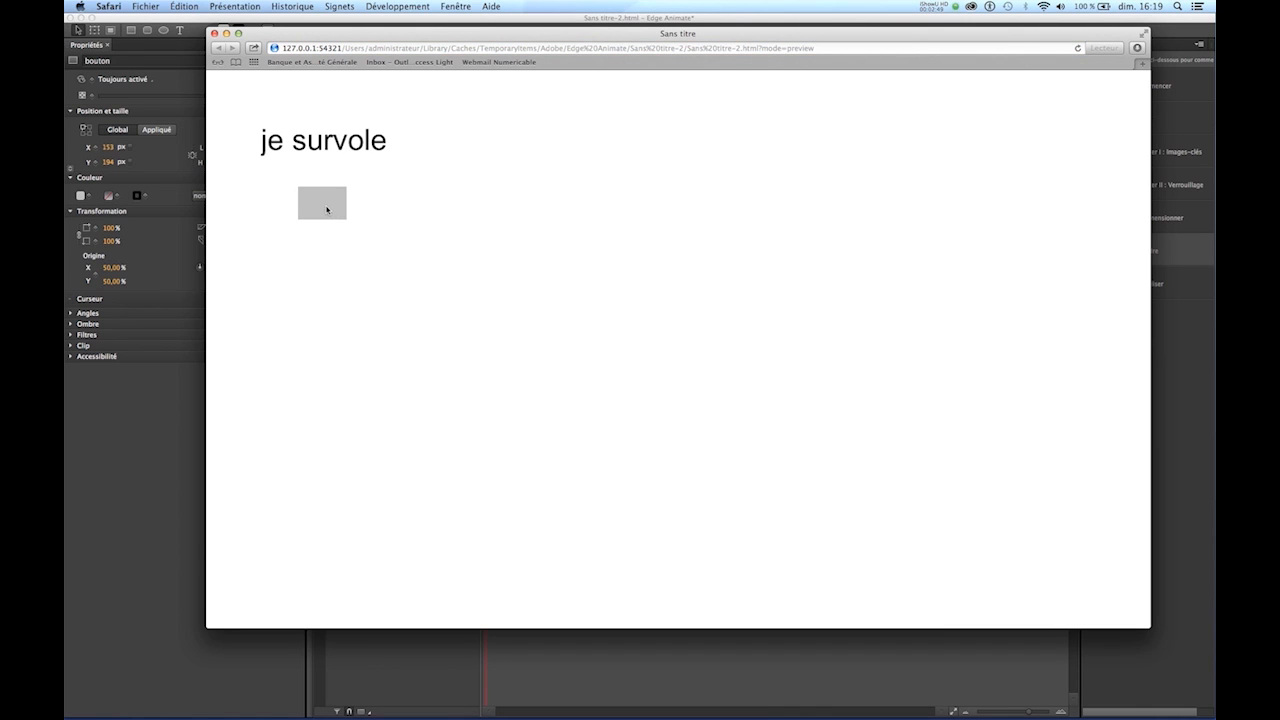
{"action": "left_click", "coordinate": [326, 209]}
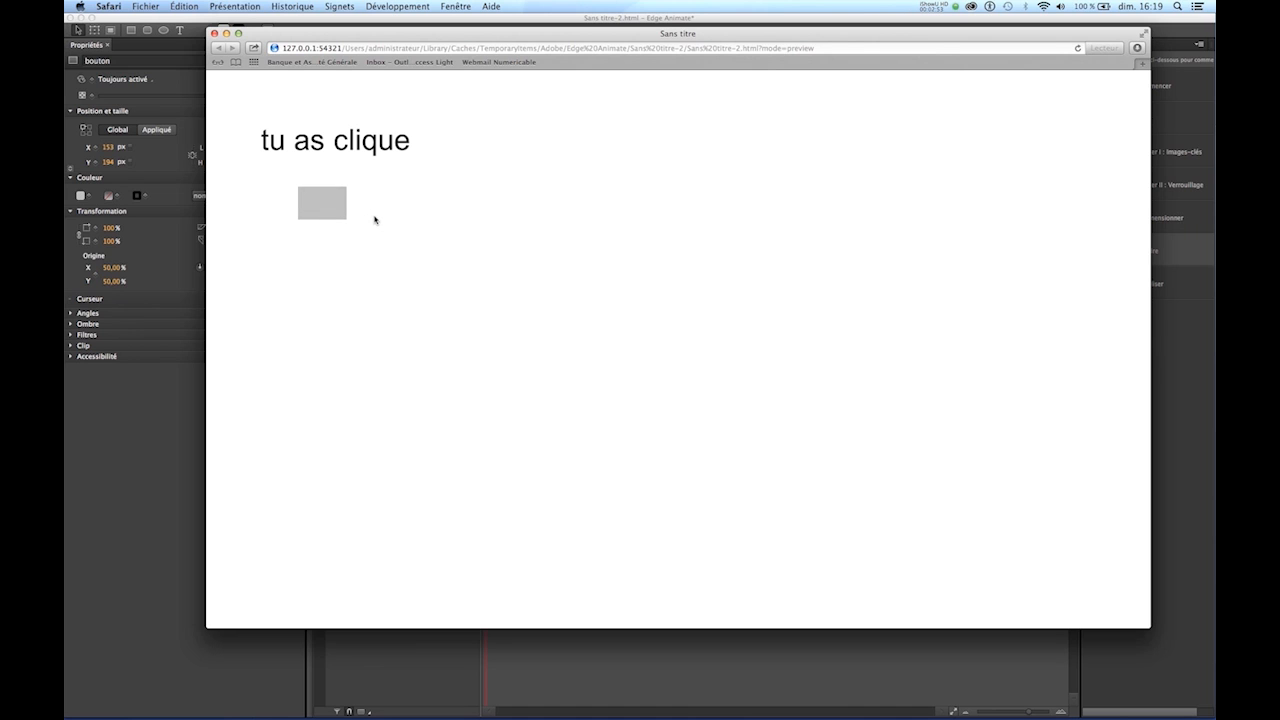
- Close the Safari preview and add a mouseout event to the bouton element's actions in Edge Animate
{"action": "left_click", "coordinate": [214, 34]}
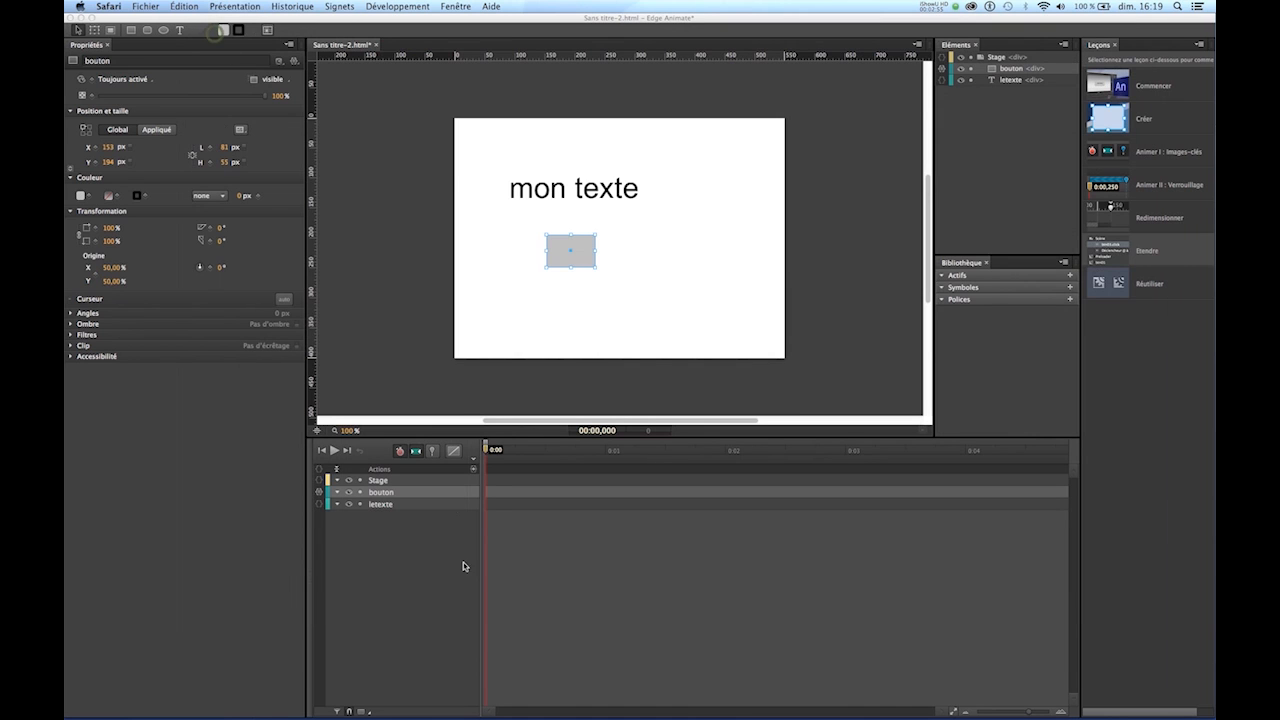
{"action": "left_click", "coordinate": [318, 493]}
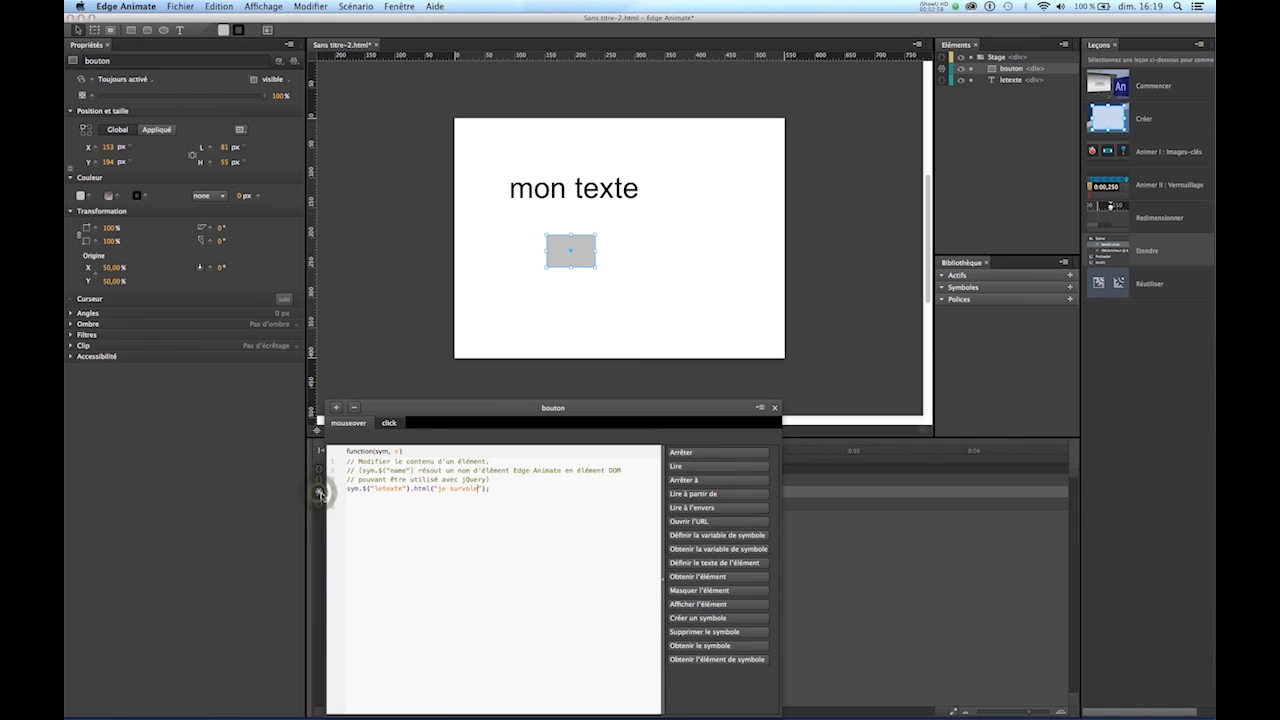
{"action": "left_click", "coordinate": [336, 408]}
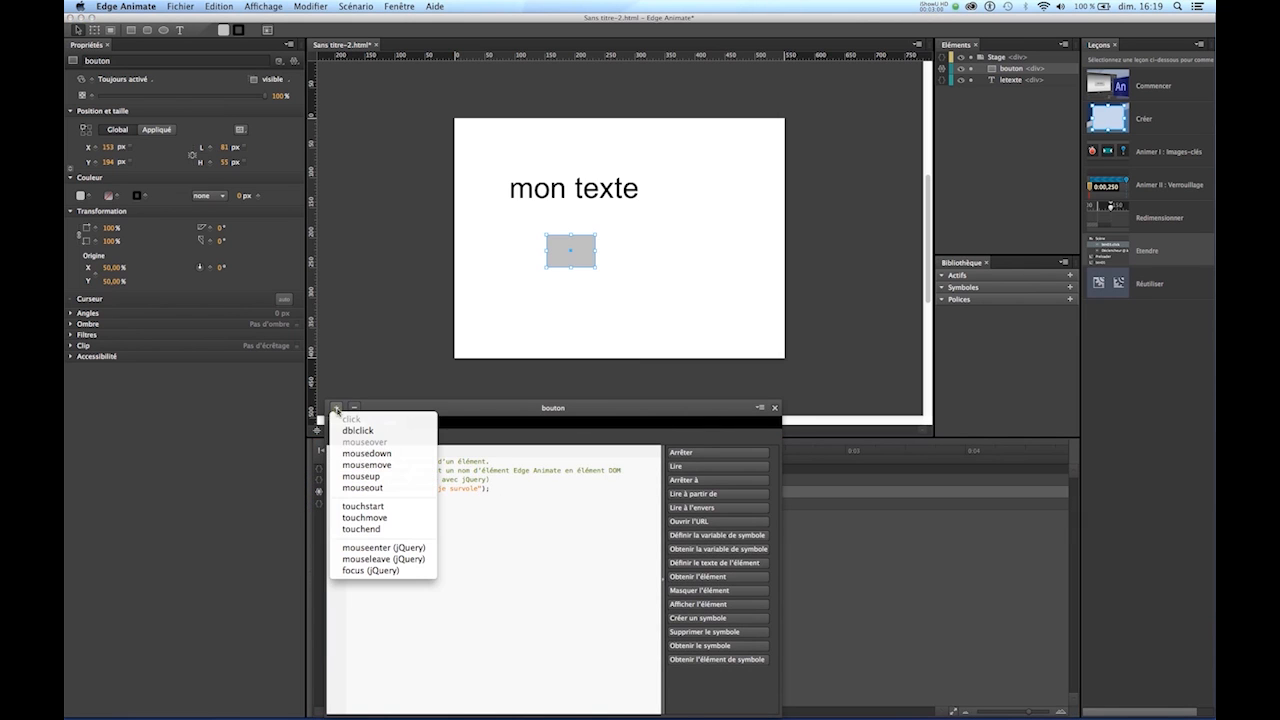
{"action": "left_click", "coordinate": [358, 488]}
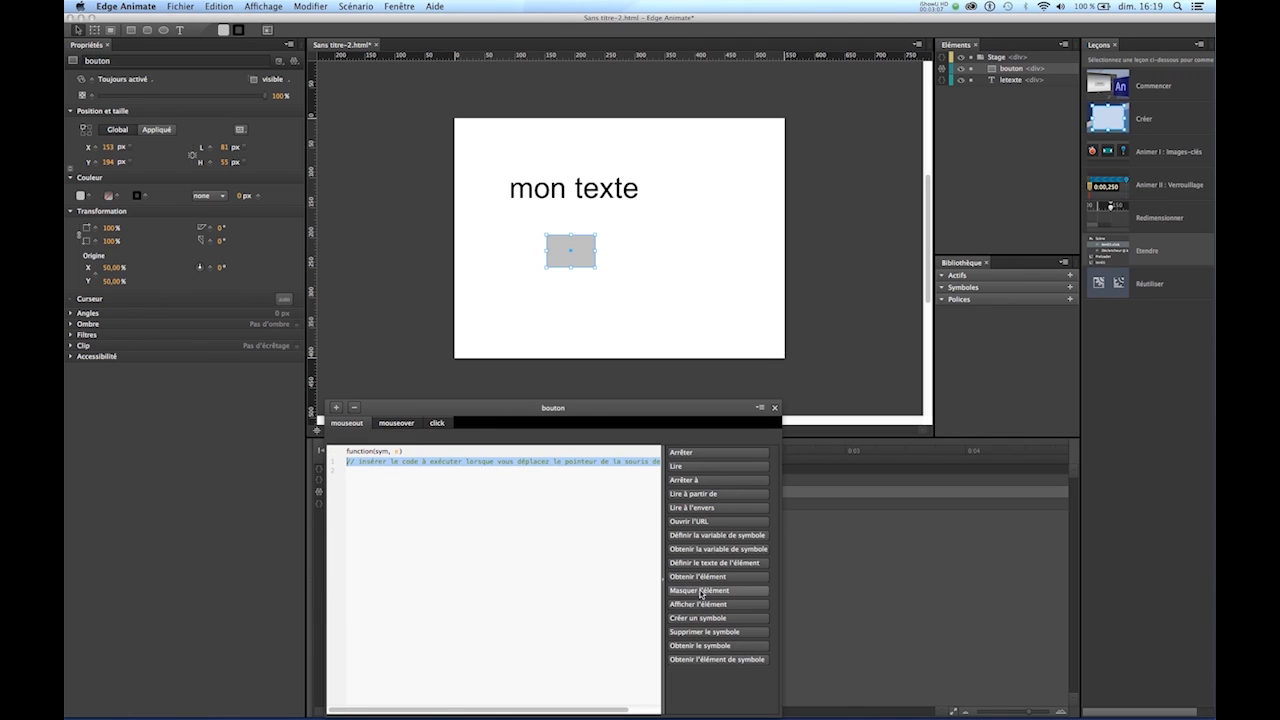
- Insert the set-element-text snippet in bouton's mouseout event, targeting "letexte" with the text "dehors"
{"action": "left_click", "coordinate": [685, 568]}
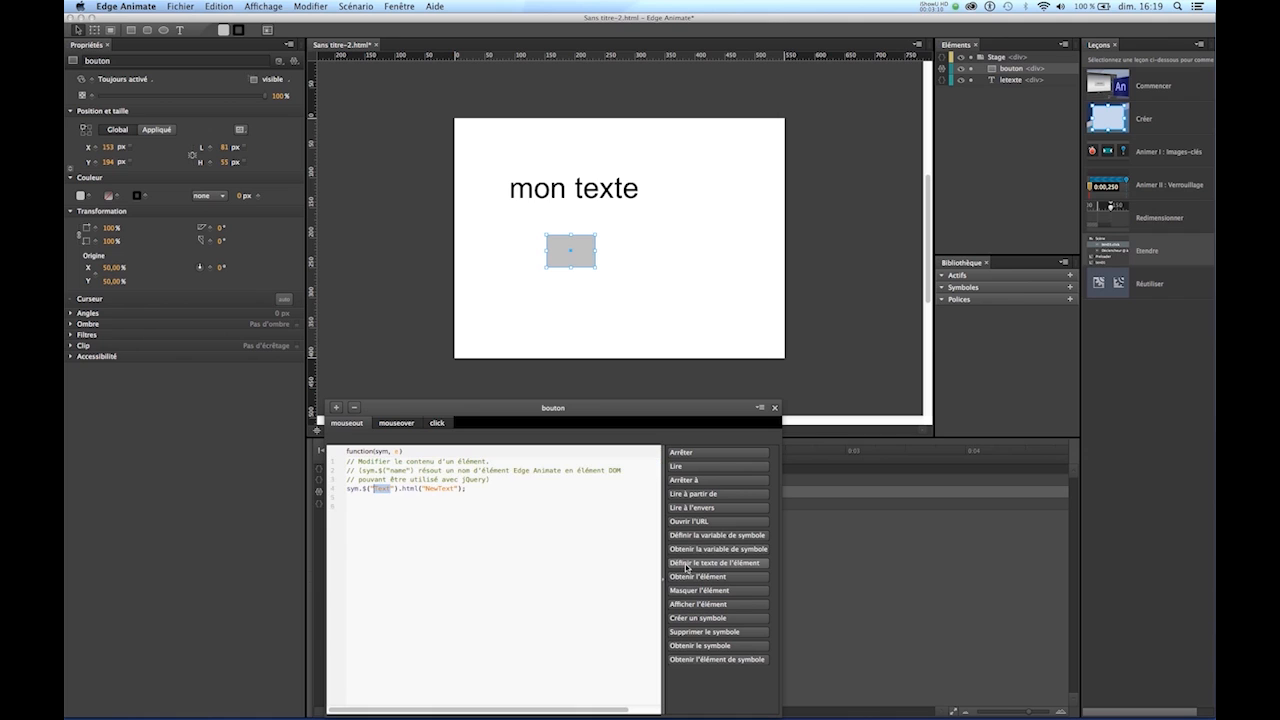
{"action": "left_click", "coordinate": [389, 492]}
{"action": "left_click_drag", "start_coordinate": [390, 491], "coordinate": [381, 491]}
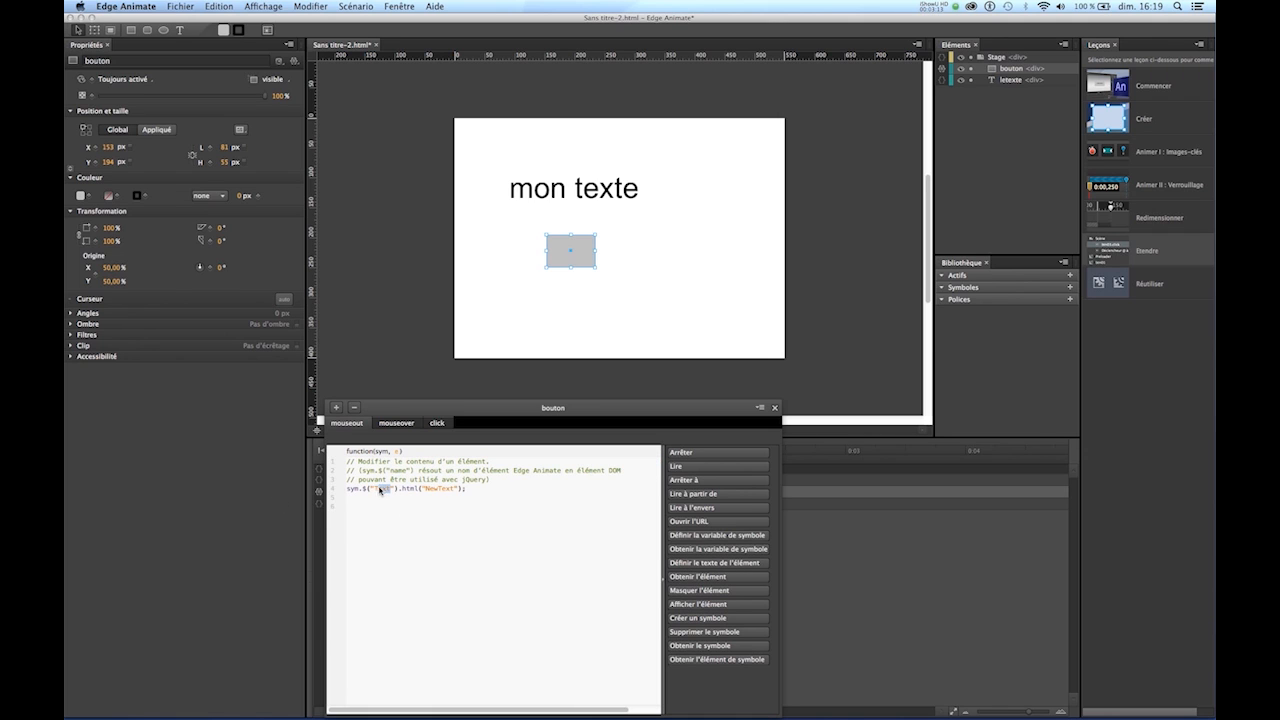
{"action": "type", "text": "bo"}
{"action": "type", "text": "texte"}
{"action": "left_click_drag", "start_coordinate": [465, 491], "coordinate": [440, 491]}
{"action": "type", "text": "c"}
- Preview the composition in Safari, test the grey rectangle's mouseover, mouseout and click actions, and close the preview
{"action": "key", "text": "super+Return"}
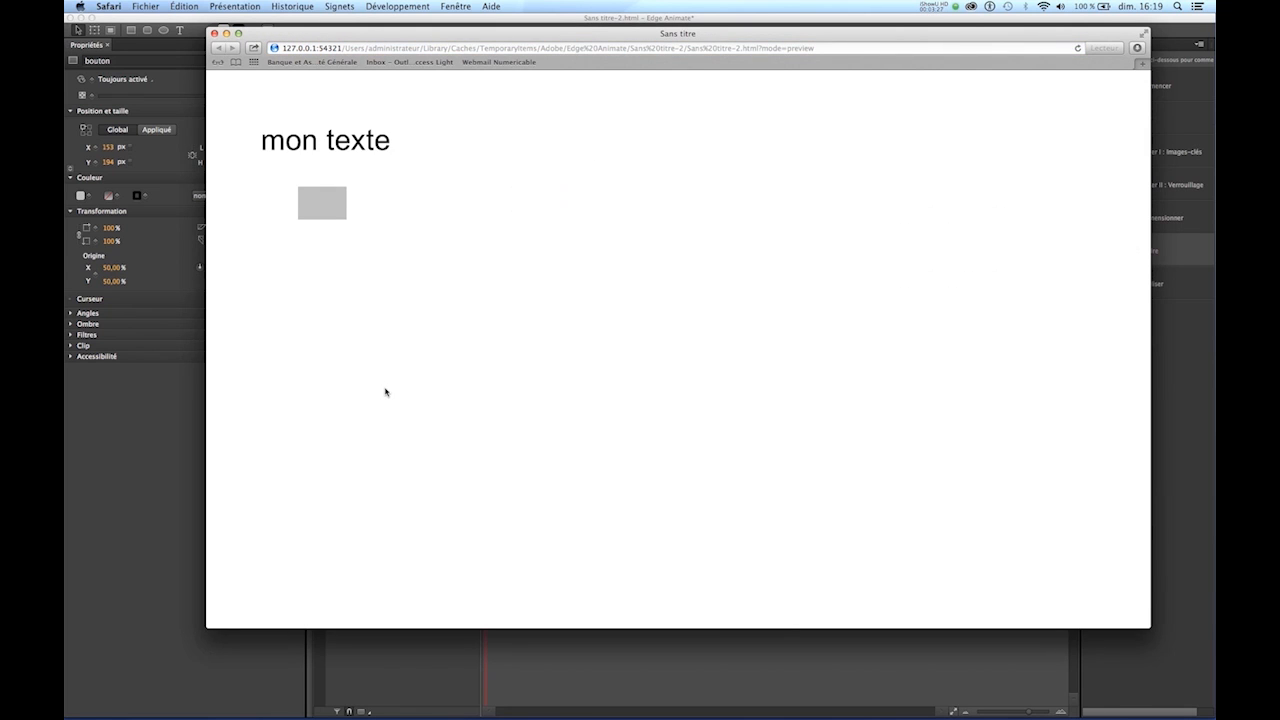
{"action": "mouse_move", "coordinate": [322, 211]}
{"action": "mouse_move", "coordinate": [255, 211]}
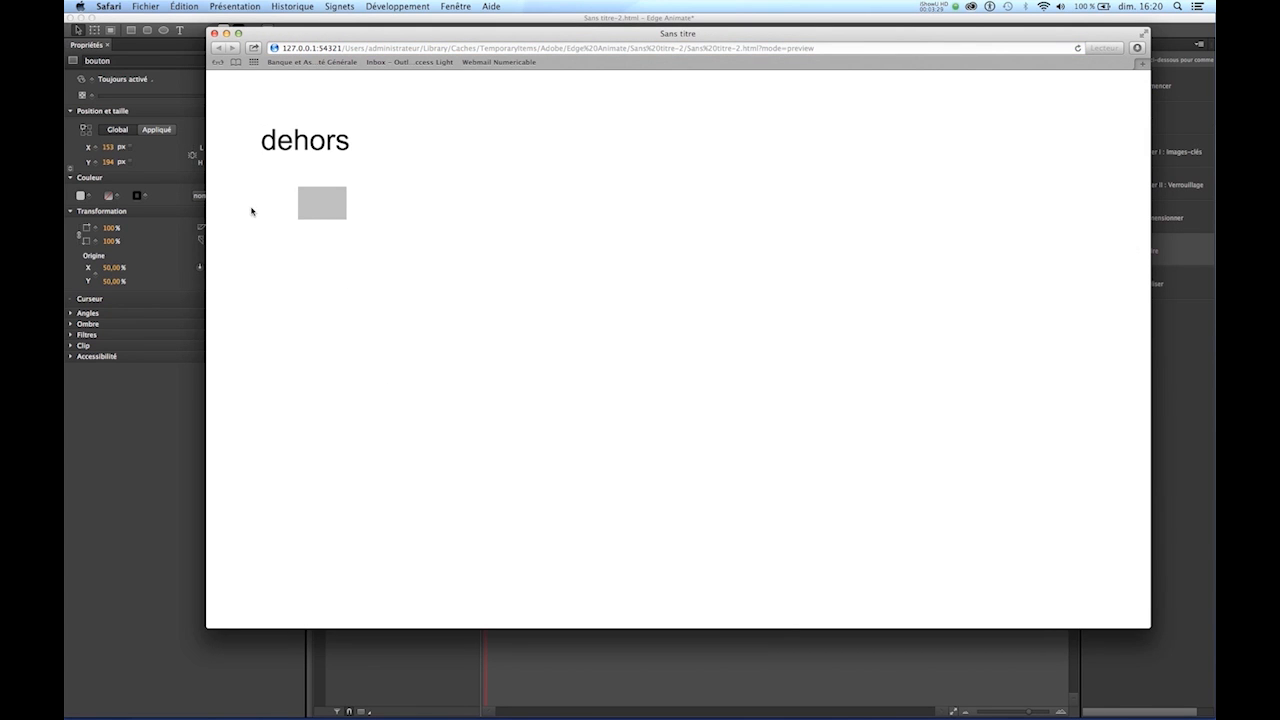
{"action": "left_click", "coordinate": [338, 206]}
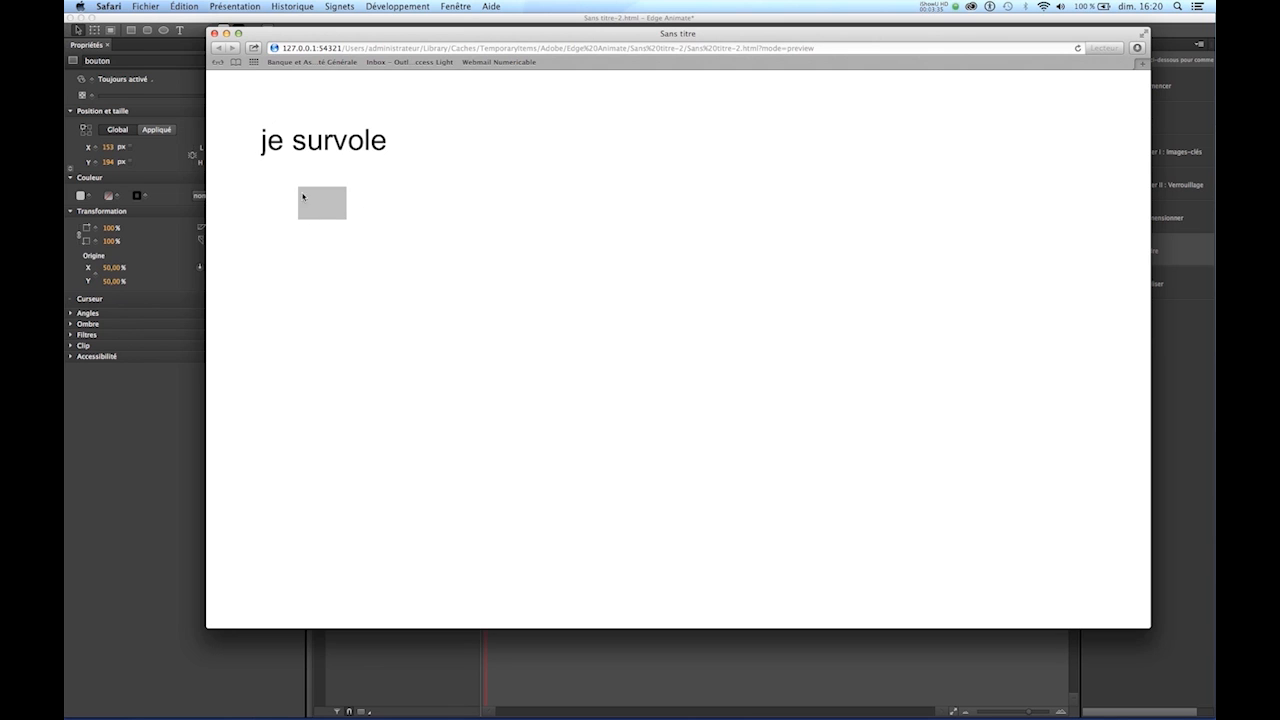
{"action": "left_click", "coordinate": [214, 35]}
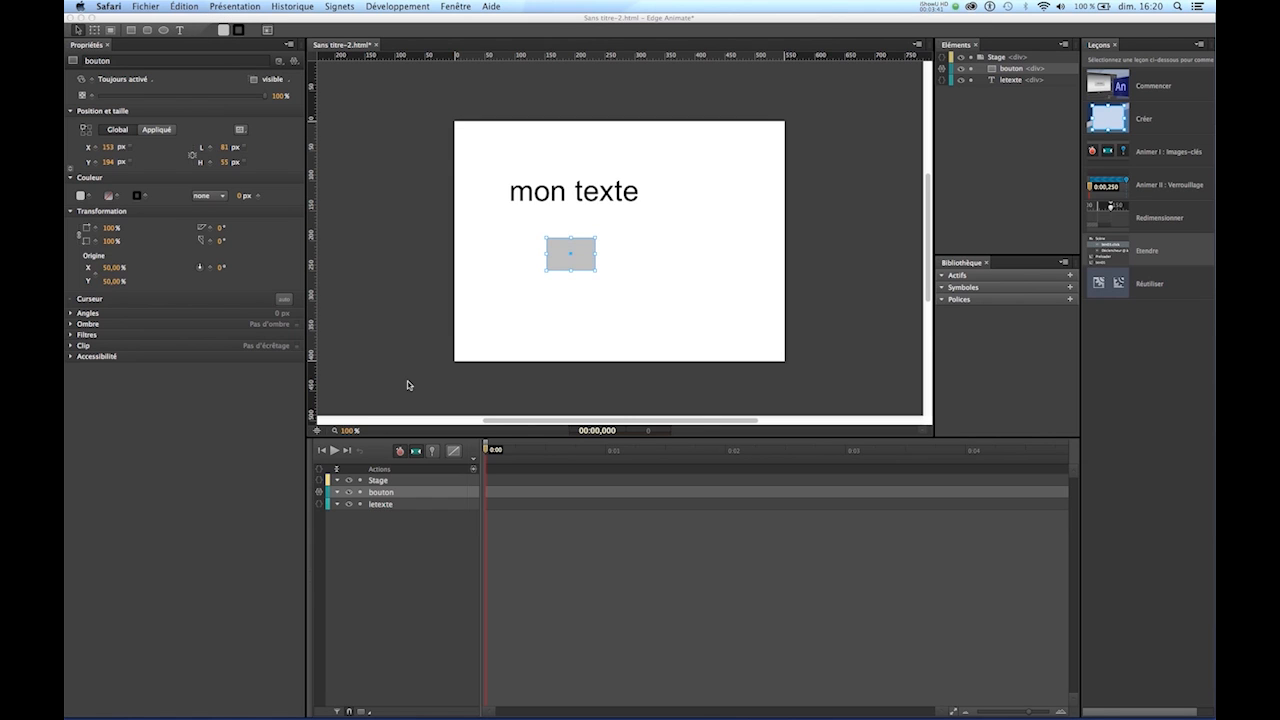
- Review the code of bouton's mouseout, mouseover and click events in its actions
{"action": "left_click", "coordinate": [319, 494]}
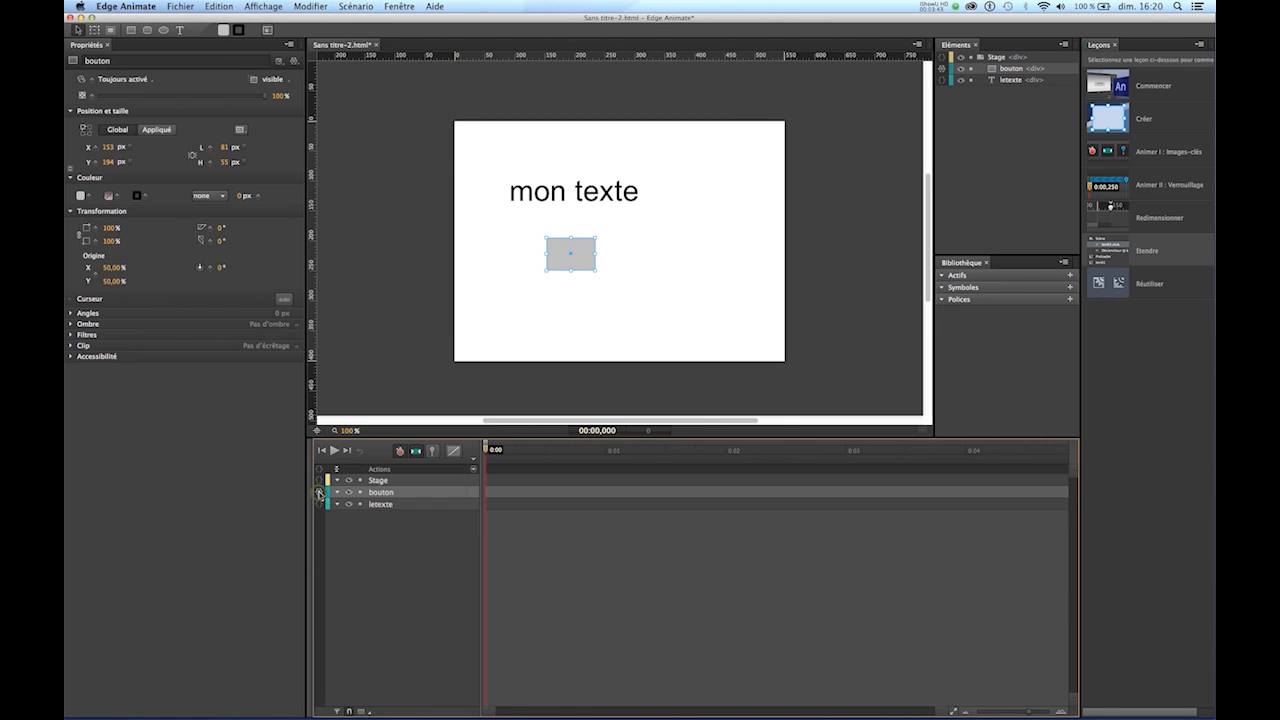
{"action": "left_click", "coordinate": [319, 494]}
{"action": "left_click", "coordinate": [398, 424]}
{"action": "left_click", "coordinate": [437, 424]}
{"action": "left_click", "coordinate": [400, 425]}
{"action": "left_click", "coordinate": [355, 424]}
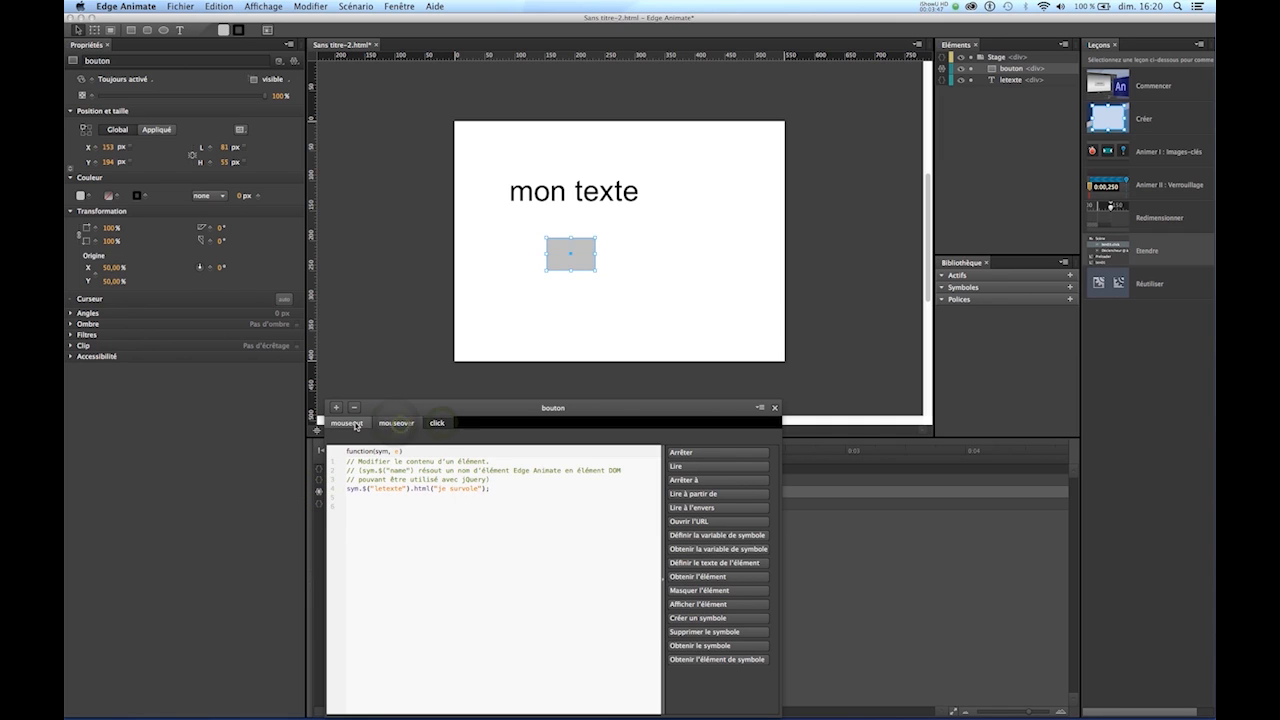
{"action": "left_click", "coordinate": [389, 425]}
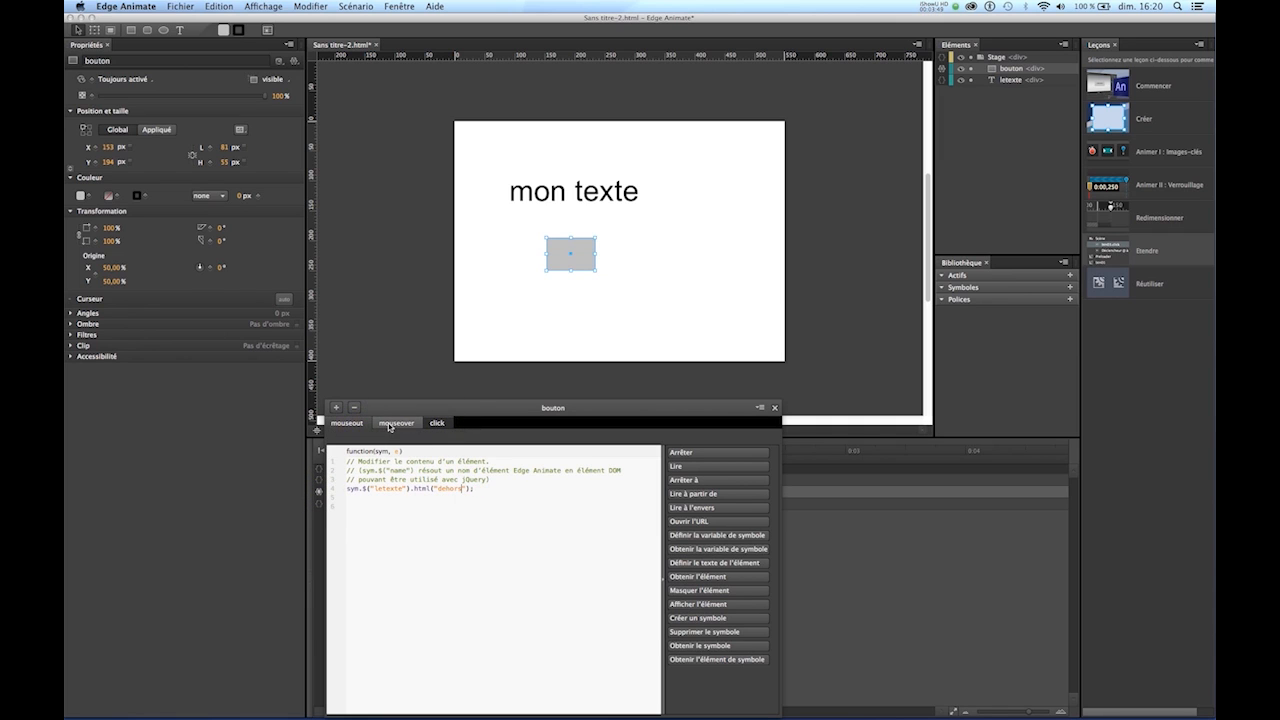
{"action": "left_click", "coordinate": [360, 425]}
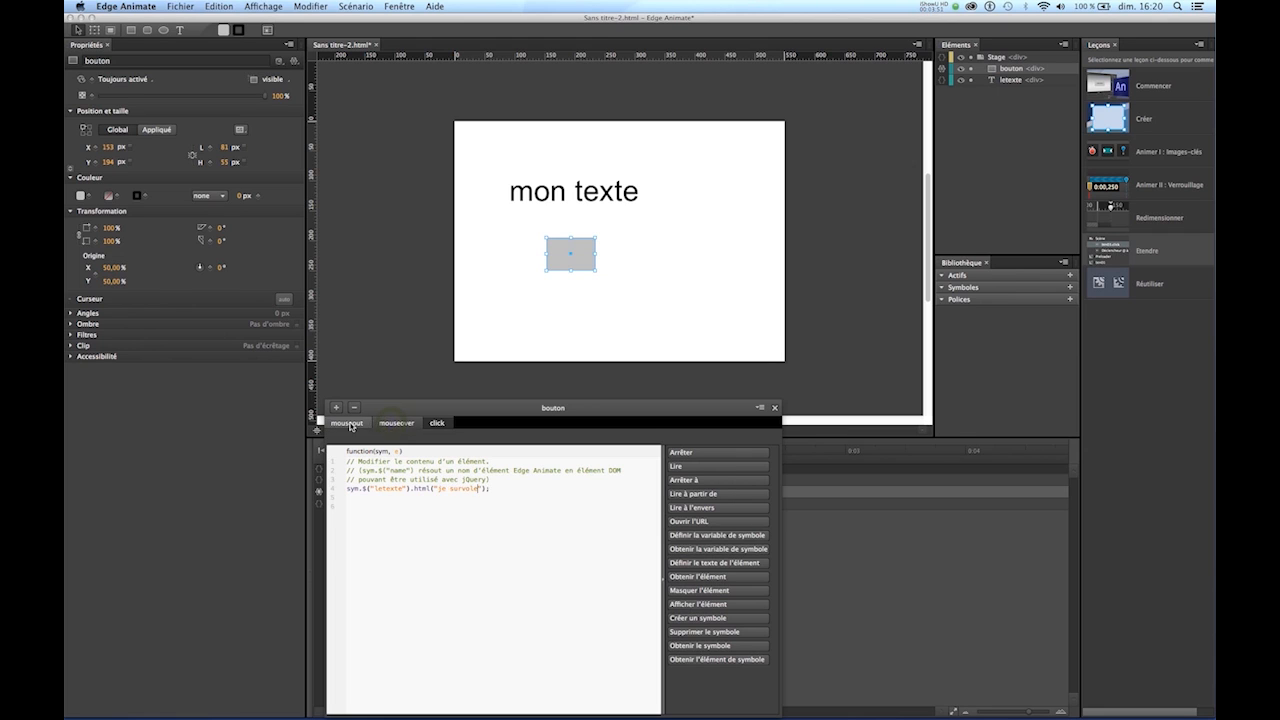
{"action": "left_click", "coordinate": [436, 426]}
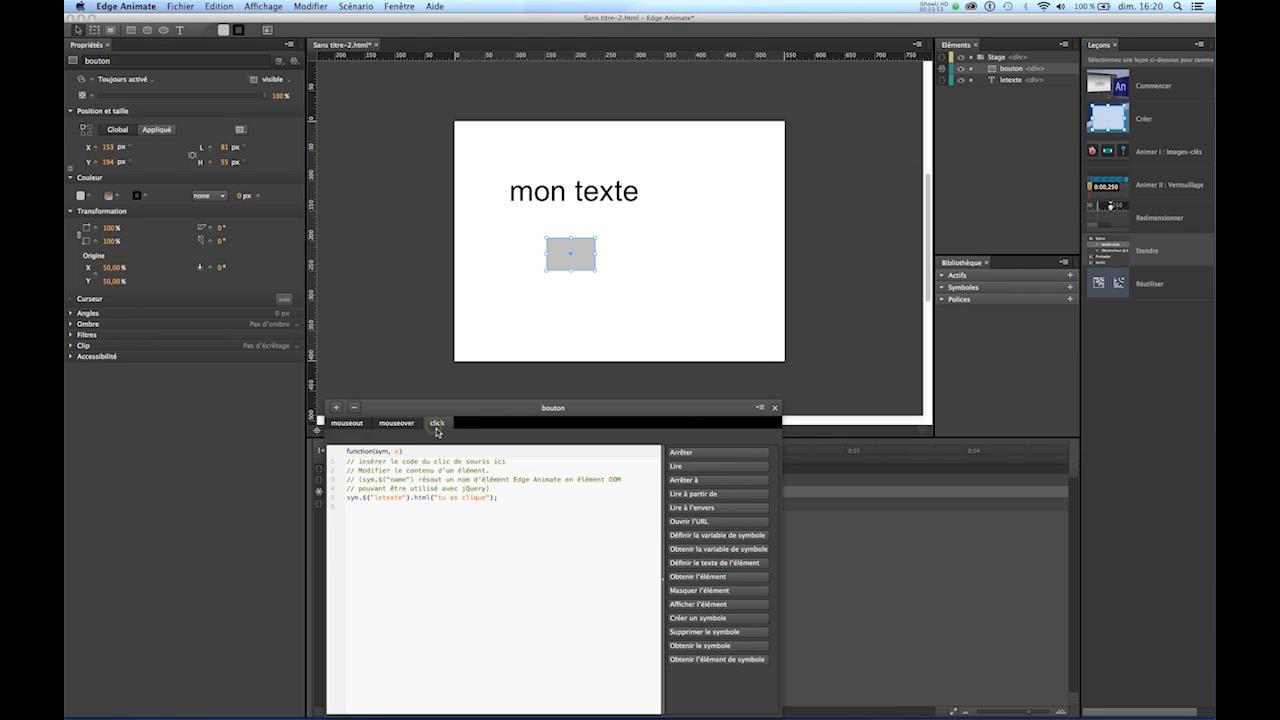